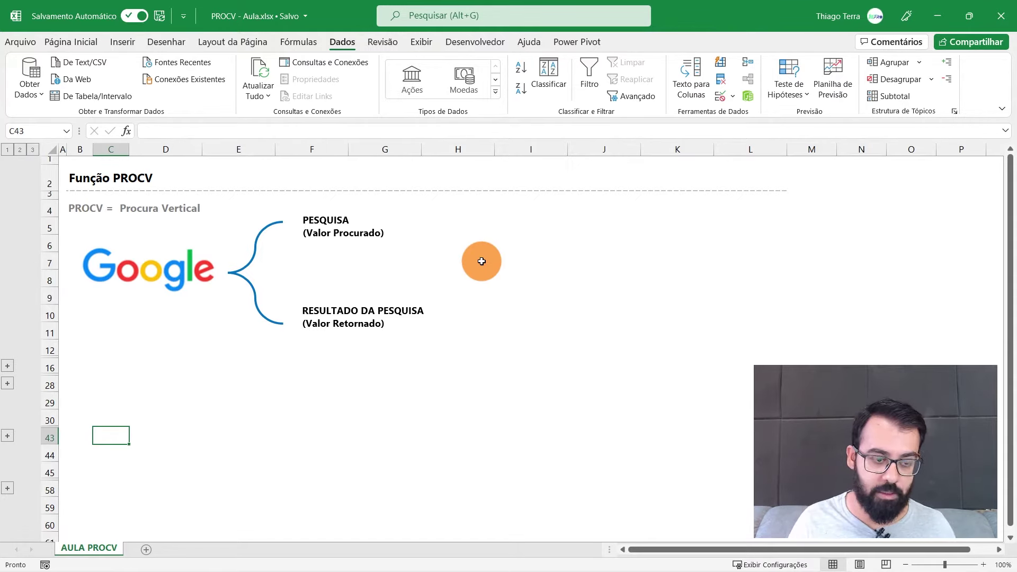
# - Expand the grouped rows to show the Valor Procurado / Valor Retornado boxes and customer table
pyautogui.click(6, 385)
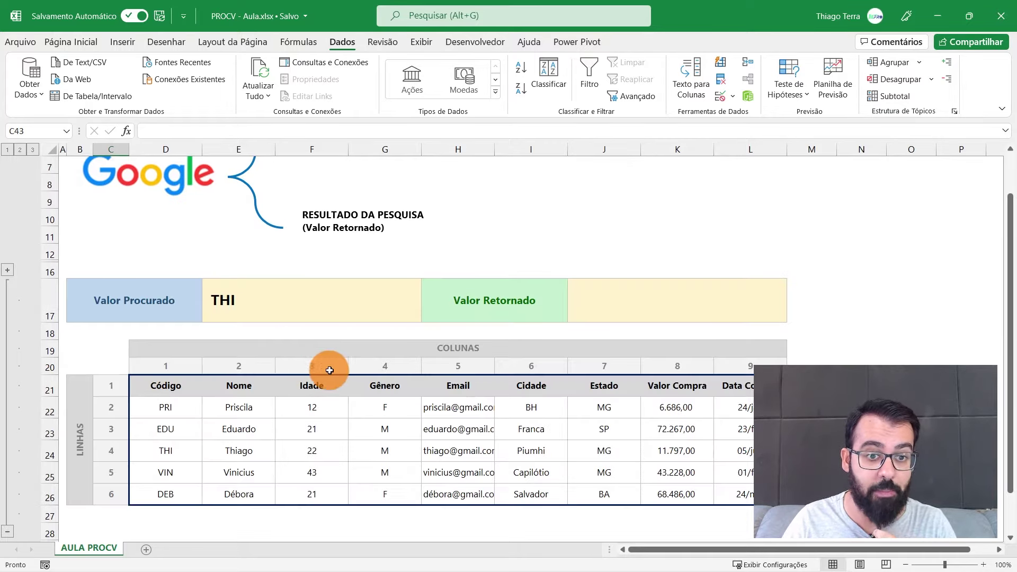
pyautogui.click(827, 334)
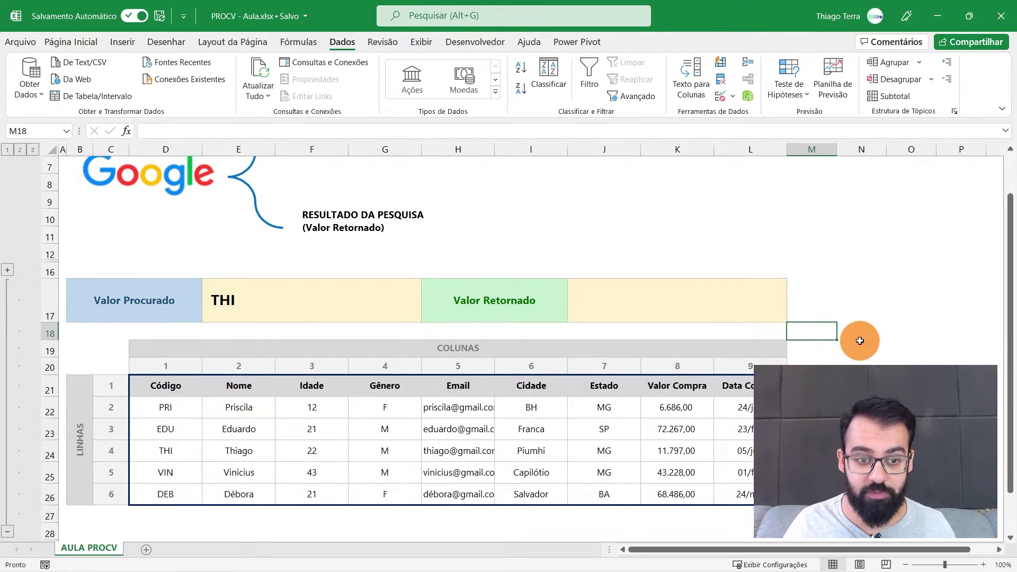
pyautogui.scroll(-1, 875, 333)
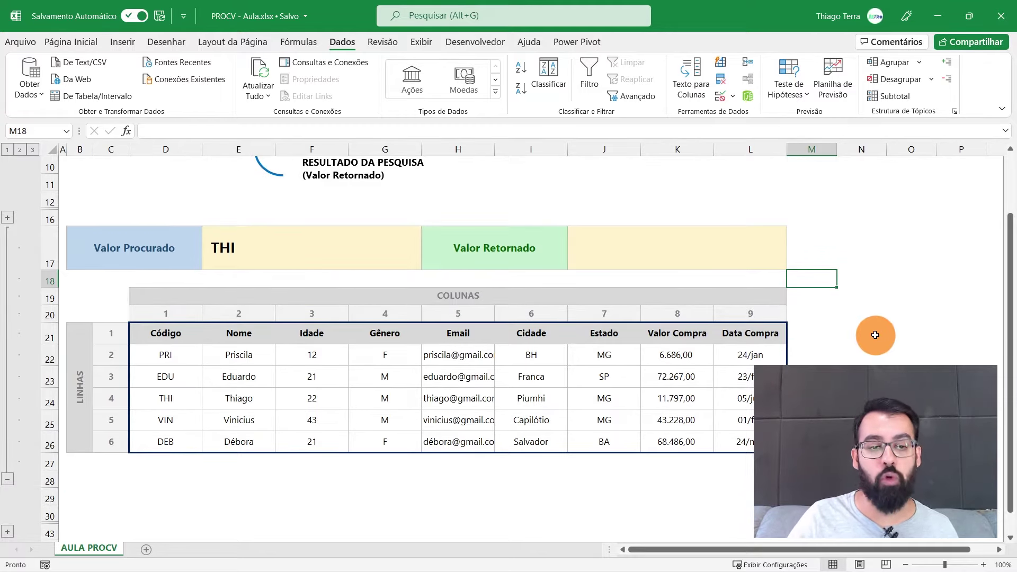
# - Highlight the COLUNAS number, the Código and Nome headers, and the data table D21:L26
pyautogui.click(166, 313)
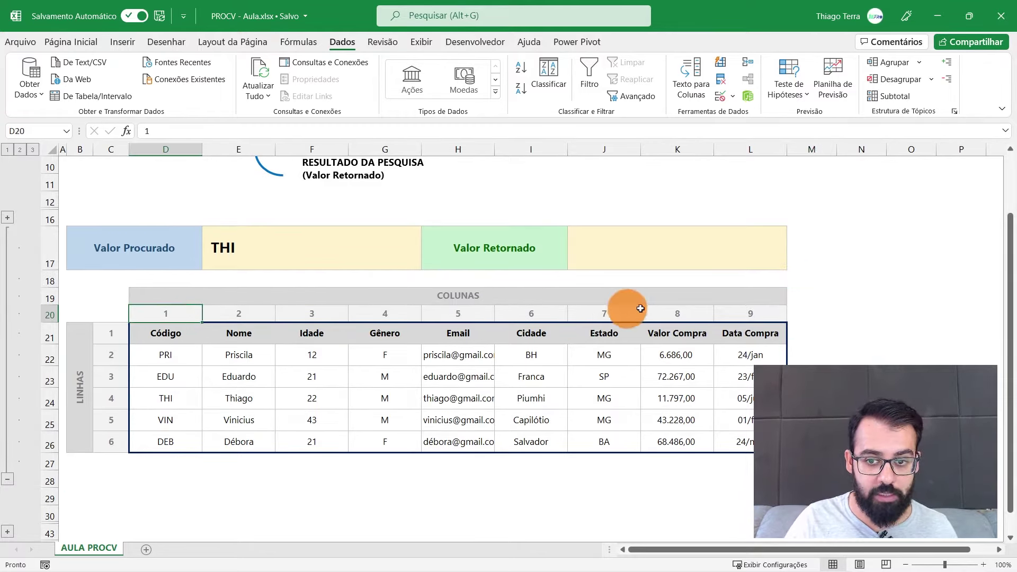
pyautogui.click(162, 331)
pyautogui.click(228, 331)
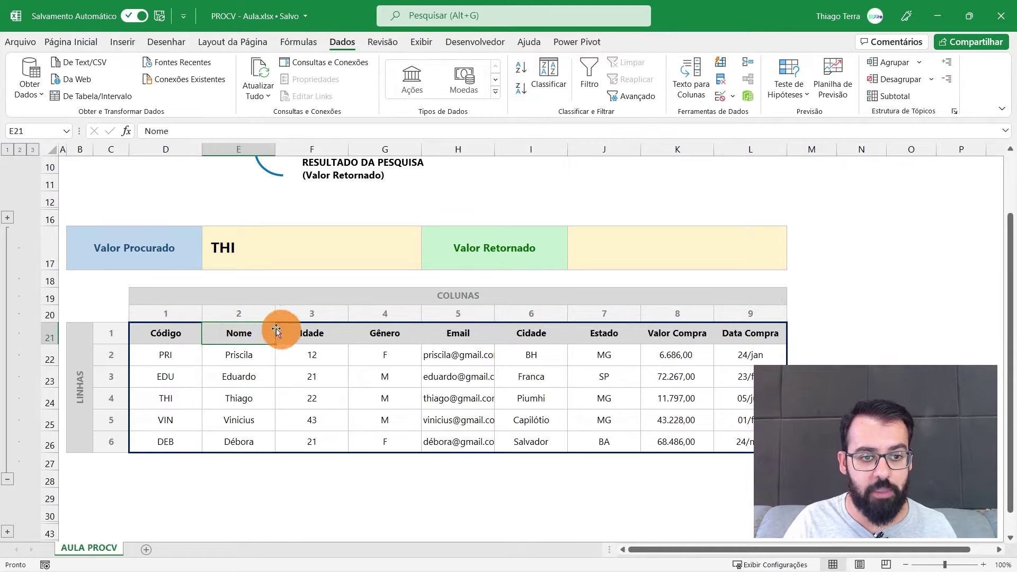
pyautogui.moveTo(164, 333); pyautogui.dragTo(747, 441)
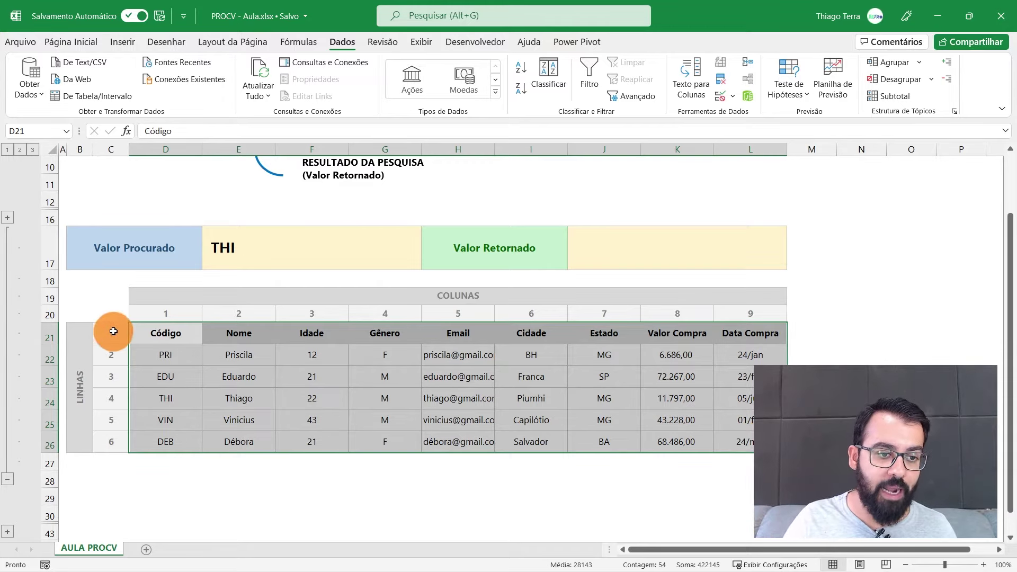
pyautogui.moveTo(110, 332); pyautogui.dragTo(164, 425)
# - Point out the age 22 in F24, then expand the rows above holding the PROCV syntax
pyautogui.scroll(-1, 312, 390)
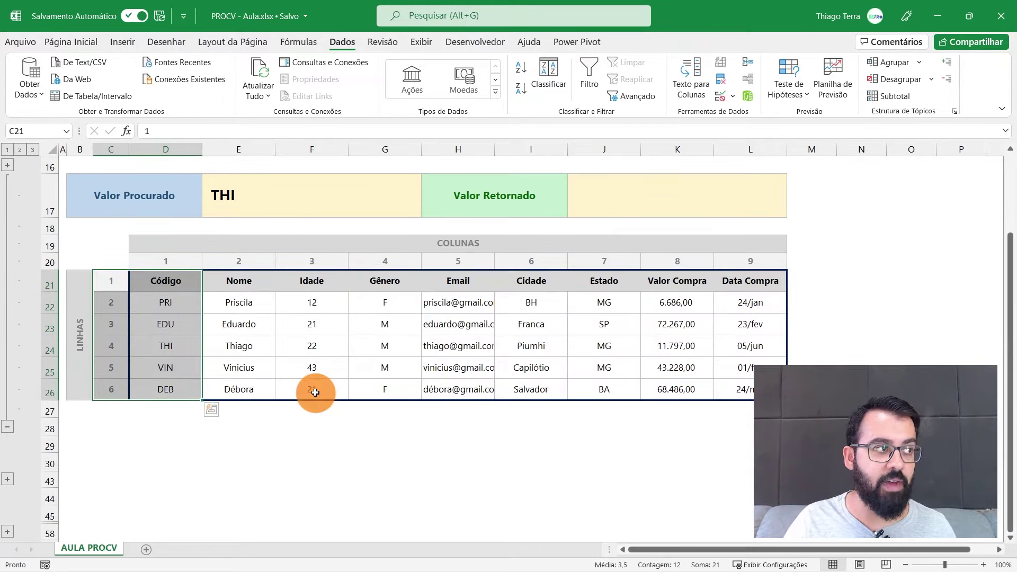
pyautogui.scroll(-1, 313, 391)
pyautogui.scroll(1, 317, 389)
pyautogui.click(330, 340)
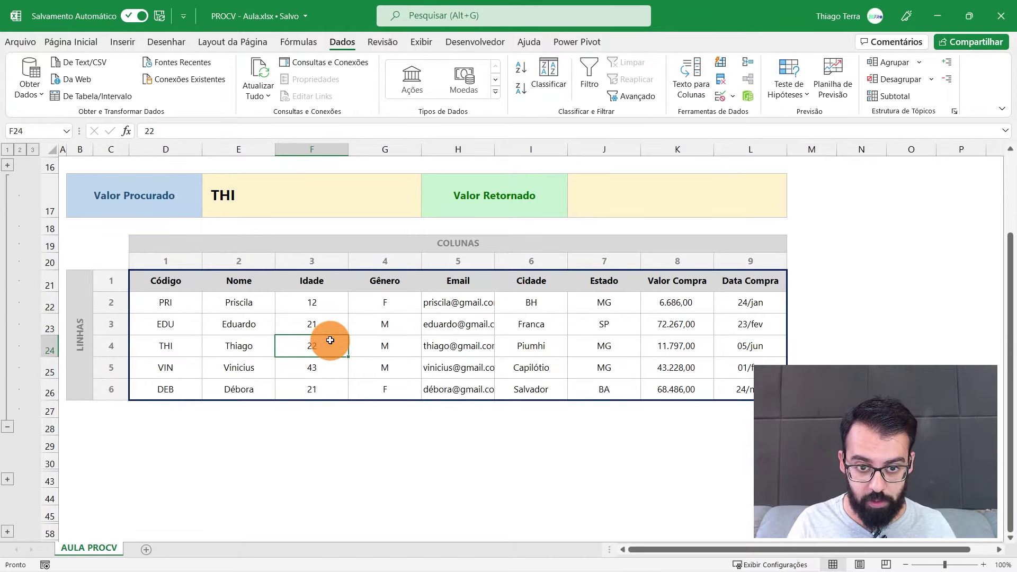
pyautogui.scroll(2, 330, 340)
pyautogui.scroll(1, 333, 339)
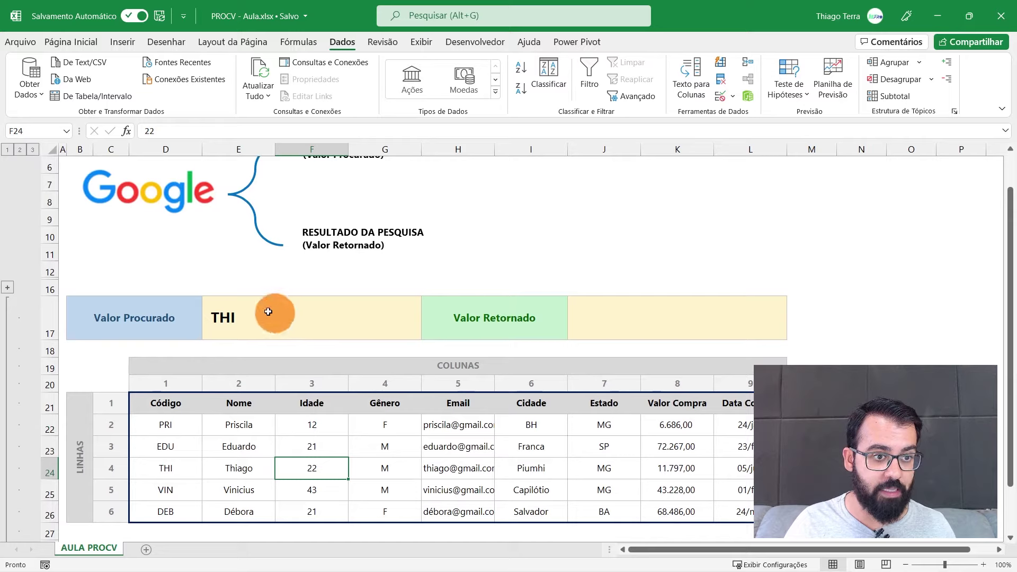
pyautogui.click(9, 289)
# - Expand the PROCV syntax rows and point out the Valor Retornado cell J17 and the valor procurado argument
pyautogui.click(413, 355)
pyautogui.click(609, 385)
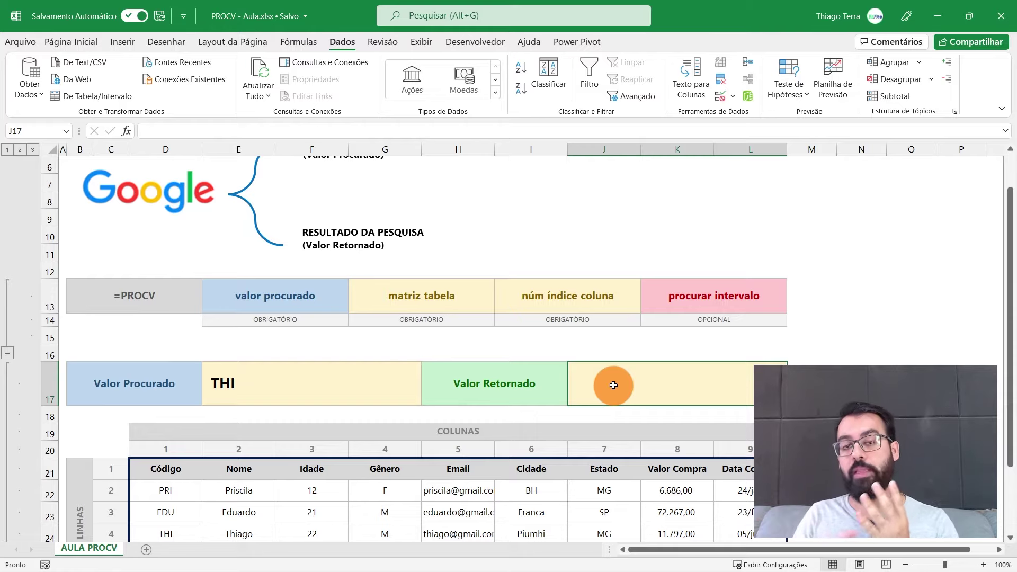
pyautogui.click(310, 292)
pyautogui.click(315, 346)
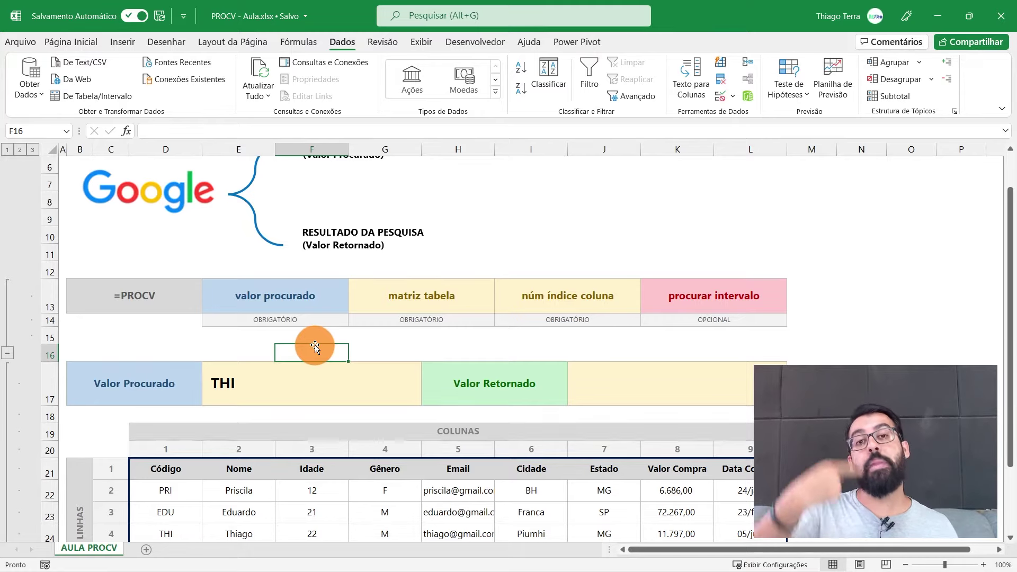
pyautogui.scroll(2, 323, 347)
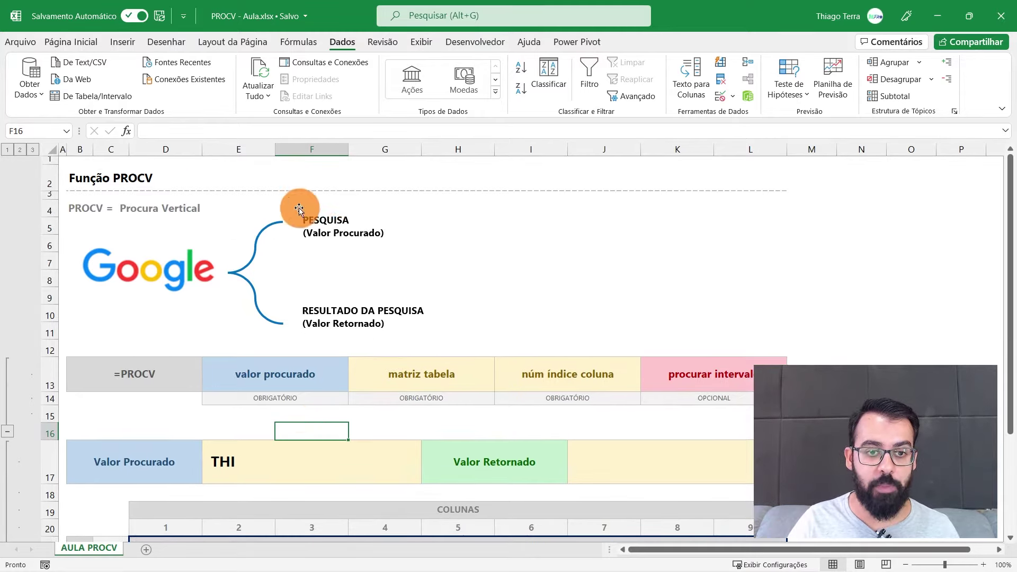
pyautogui.scroll(-1, 412, 403)
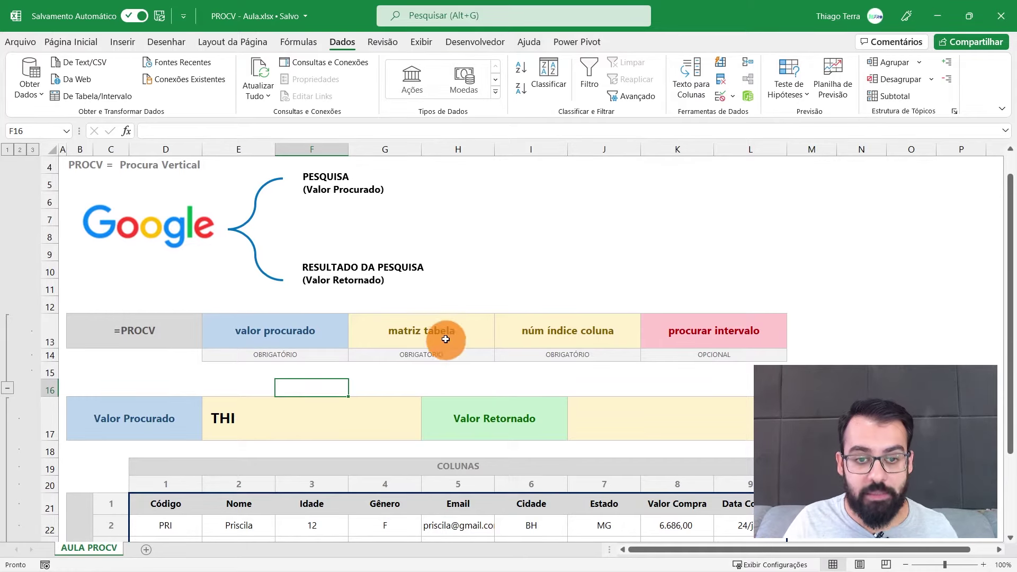
# - Point out the matriz tabela and núm índice coluna arguments, using gender M in G25 as an example
pyautogui.moveTo(443, 334); pyautogui.dragTo(455, 351)
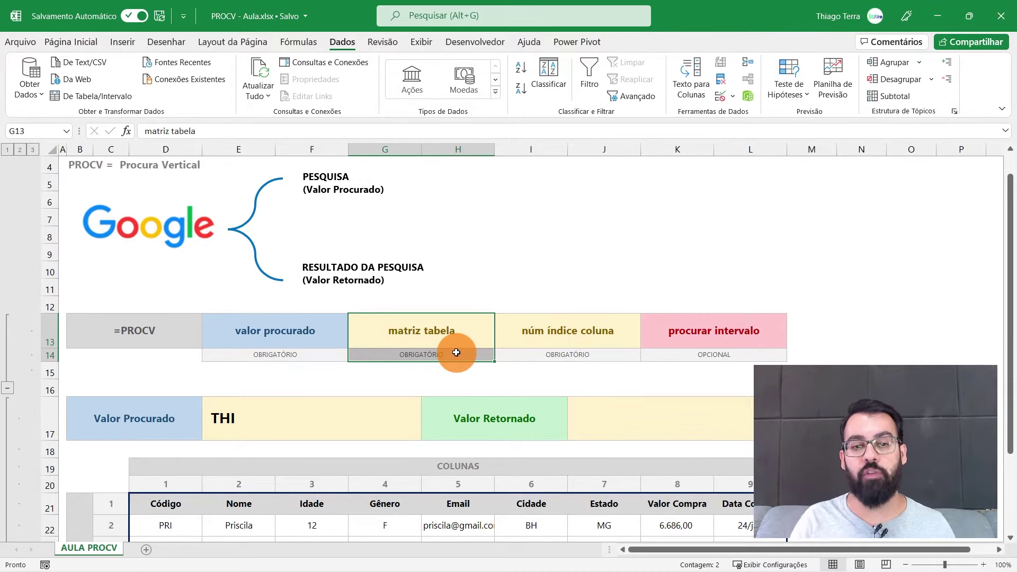
pyautogui.scroll(-2, 457, 352)
pyautogui.scroll(-1, 459, 345)
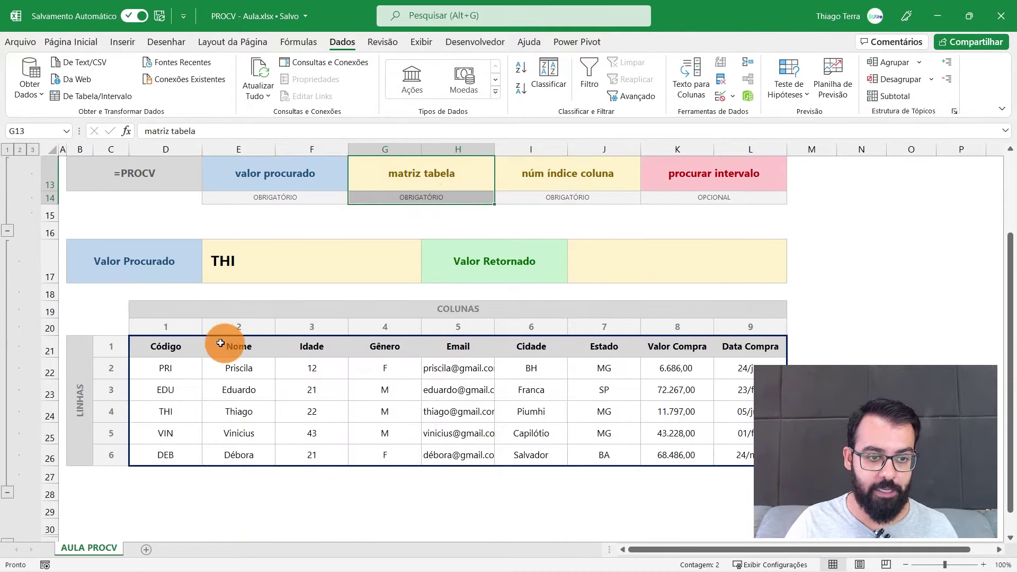
pyautogui.click(403, 433)
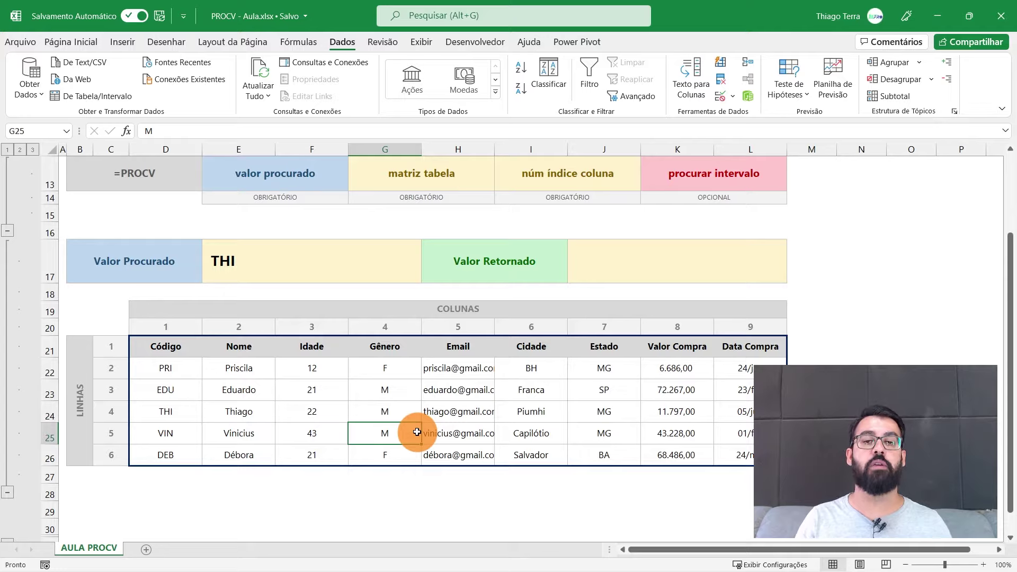
pyautogui.scroll(1, 583, 349)
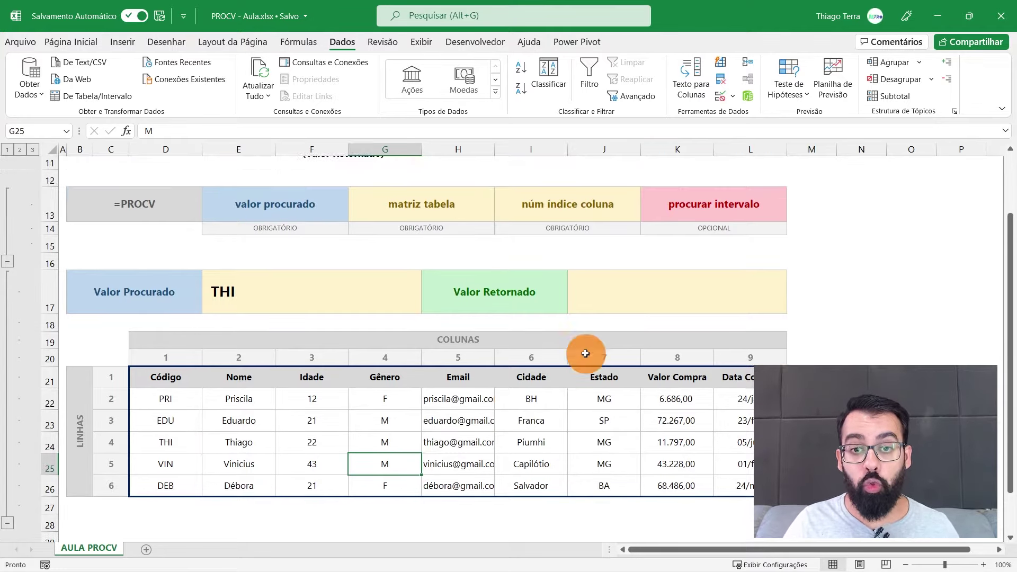
pyautogui.click(585, 228)
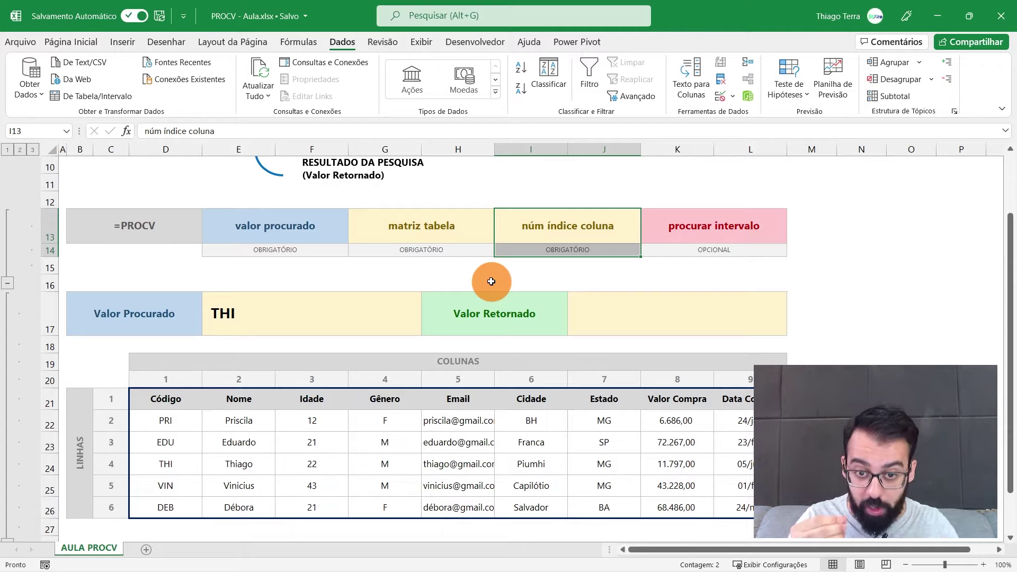
pyautogui.click(603, 317)
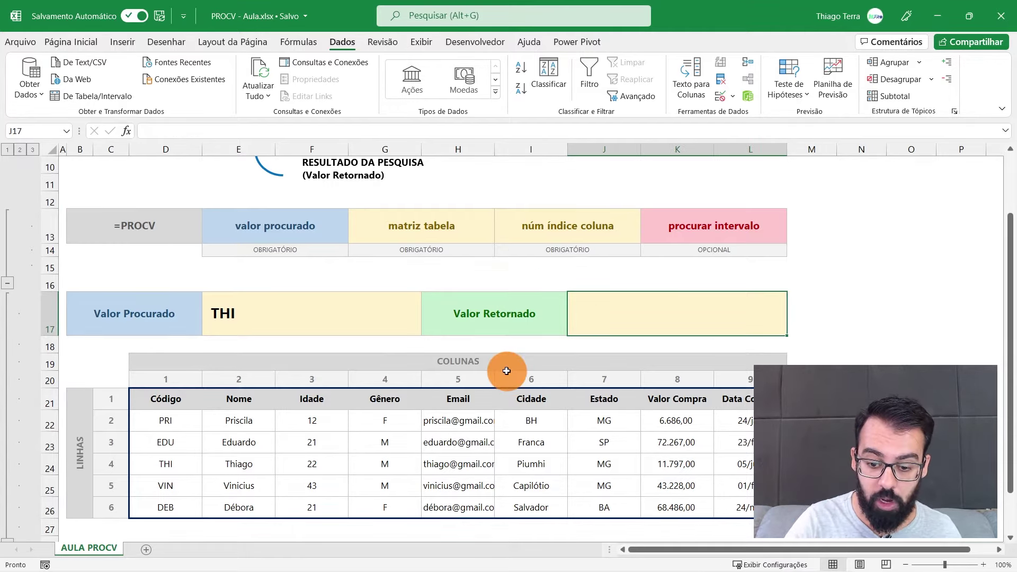
# - Start =PROCV( in J17 with E17 as the lookup value and D21:L26 as the table
pyautogui.write('=PROC')
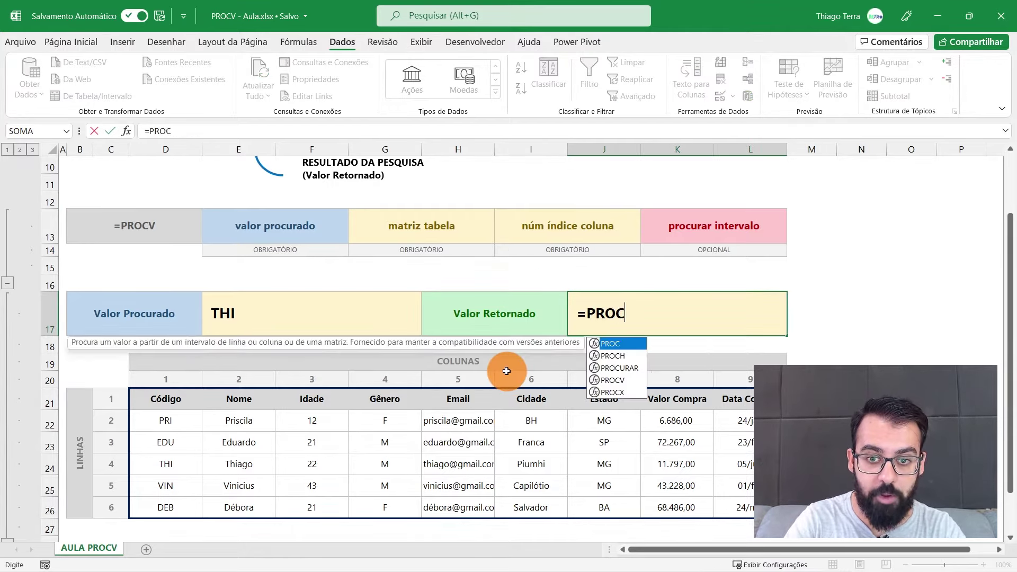
pyautogui.write('V(')
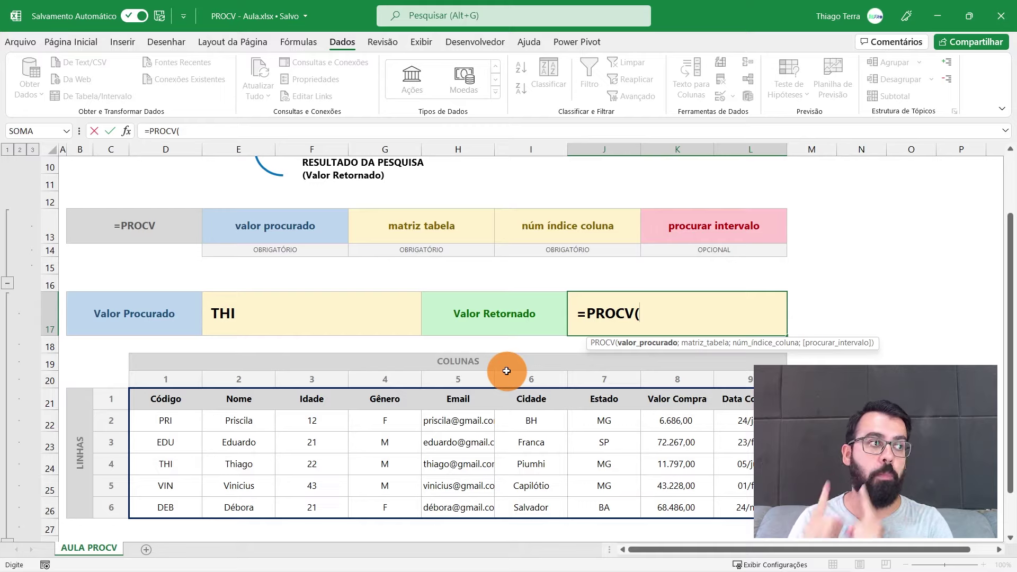
pyautogui.click(307, 324)
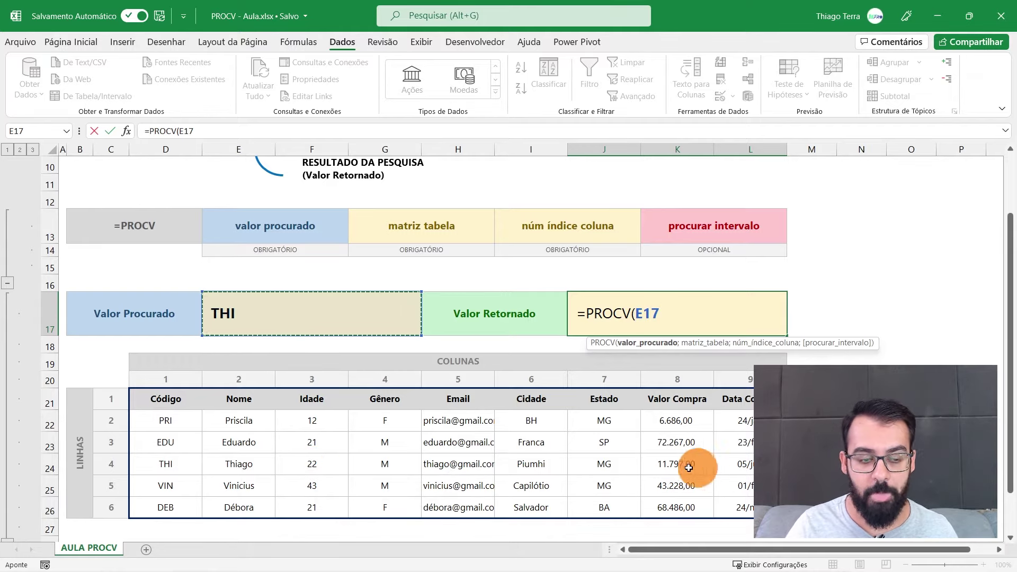
pyautogui.write(';')
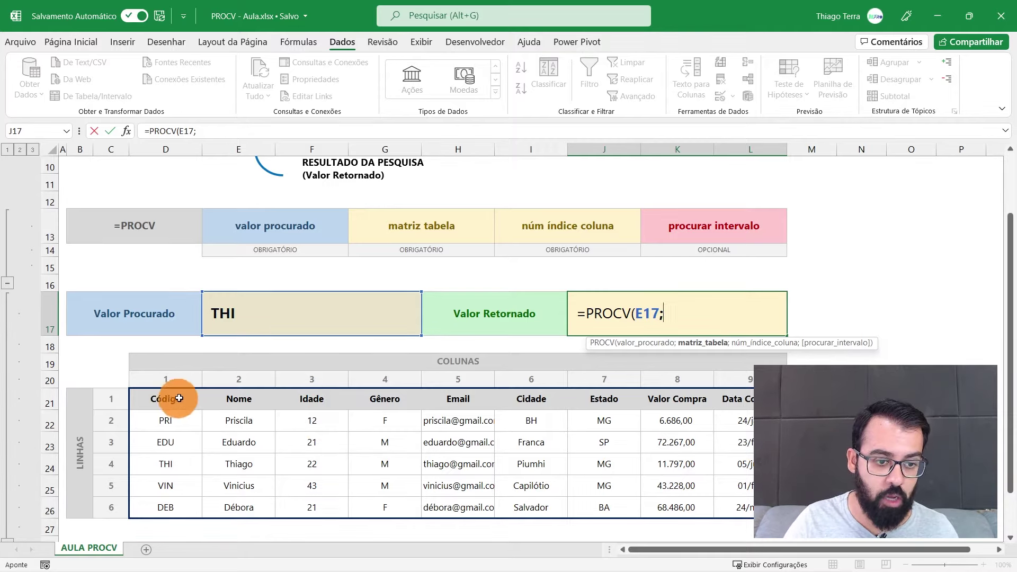
pyautogui.moveTo(165, 398); pyautogui.dragTo(741, 506)
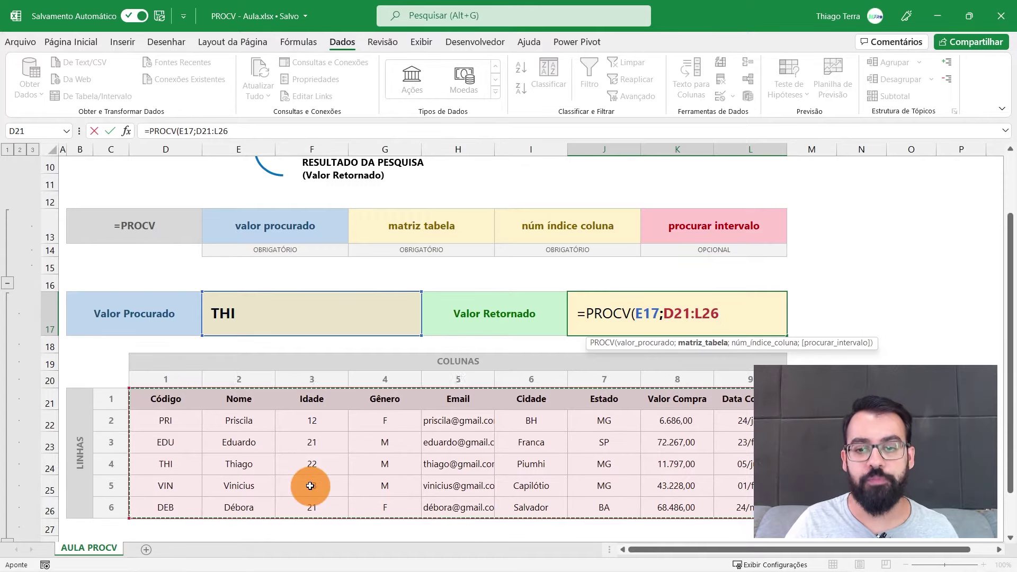
pyautogui.write(';')
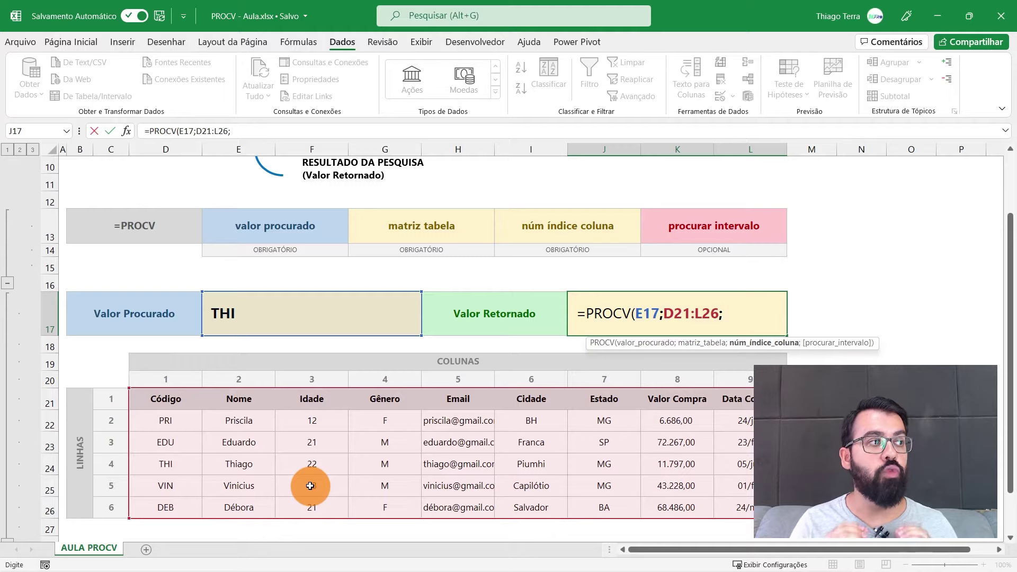
# - Complete J17 as =PROCV(E17;D21:L26;2;FALSO), returning the customer's name for THI
pyautogui.scroll(-1, 308, 474)
pyautogui.scroll(-1, 314, 448)
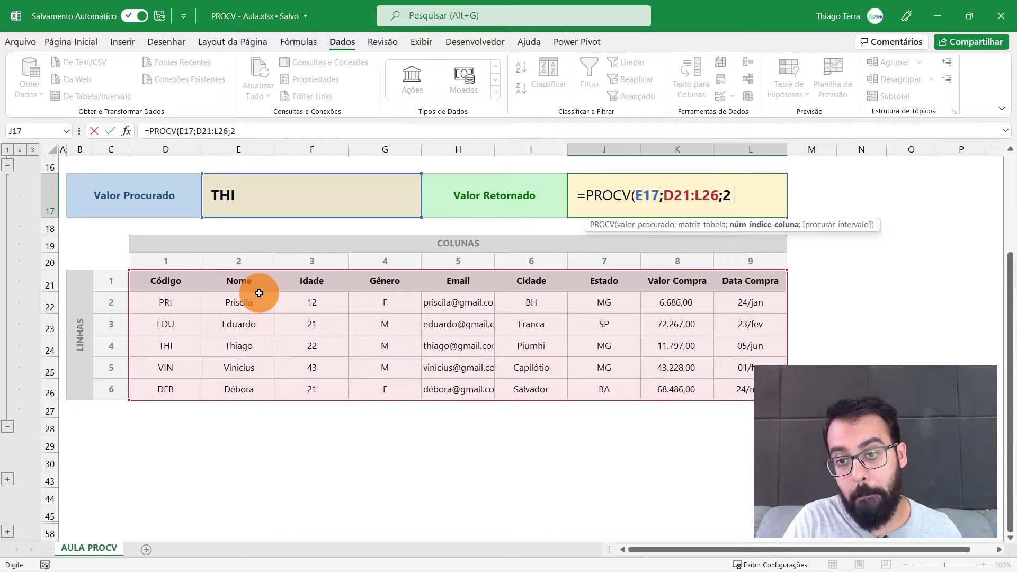
pyautogui.write(';')
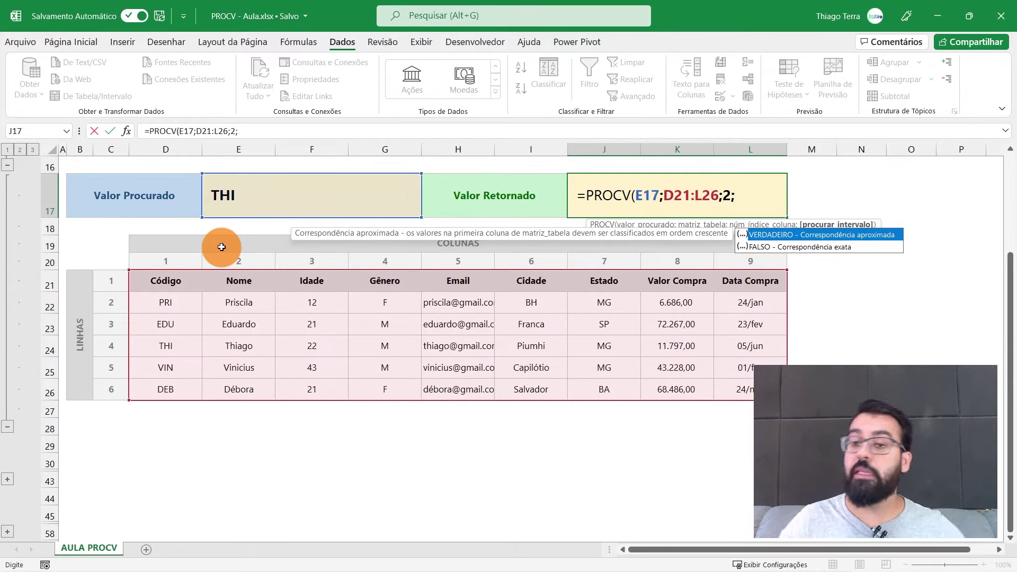
pyautogui.press('Down')
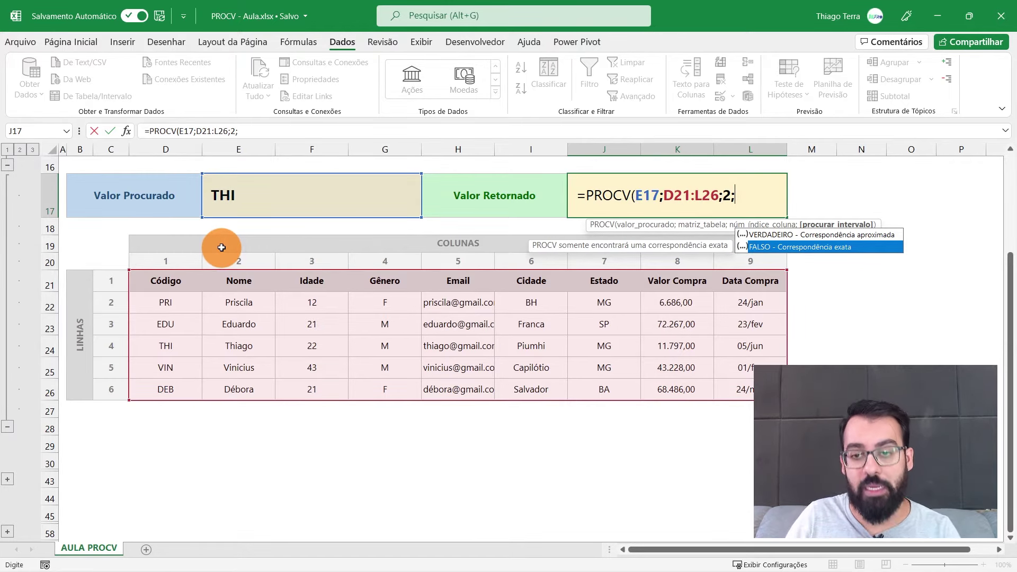
pyautogui.doubleClick(778, 247)
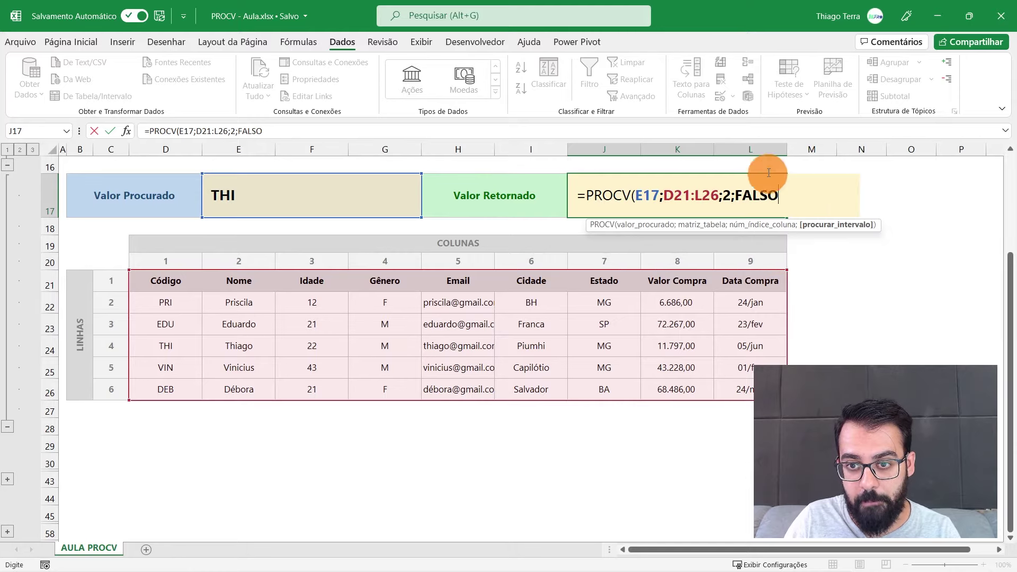
pyautogui.write(')')
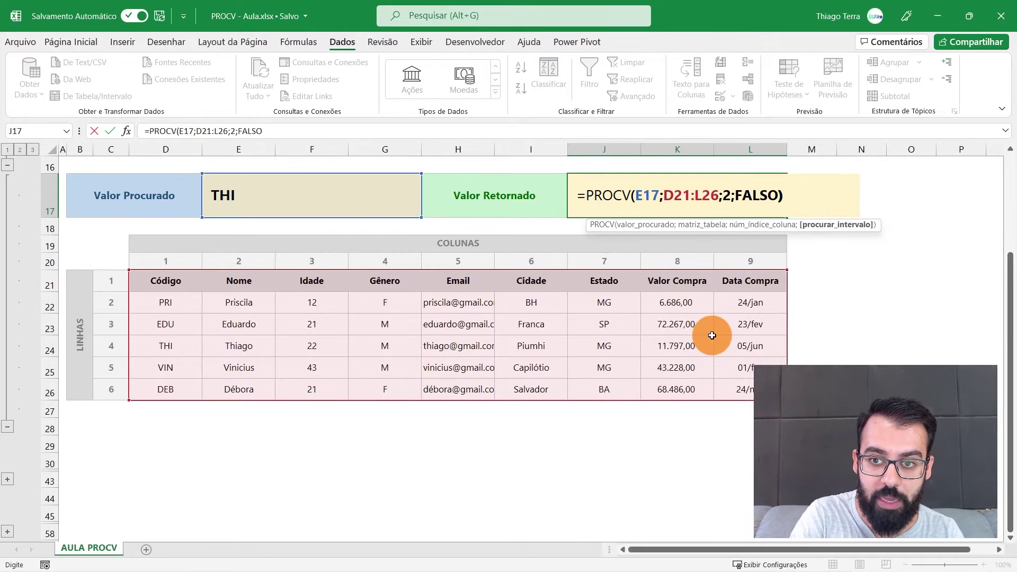
pyautogui.press('Return')
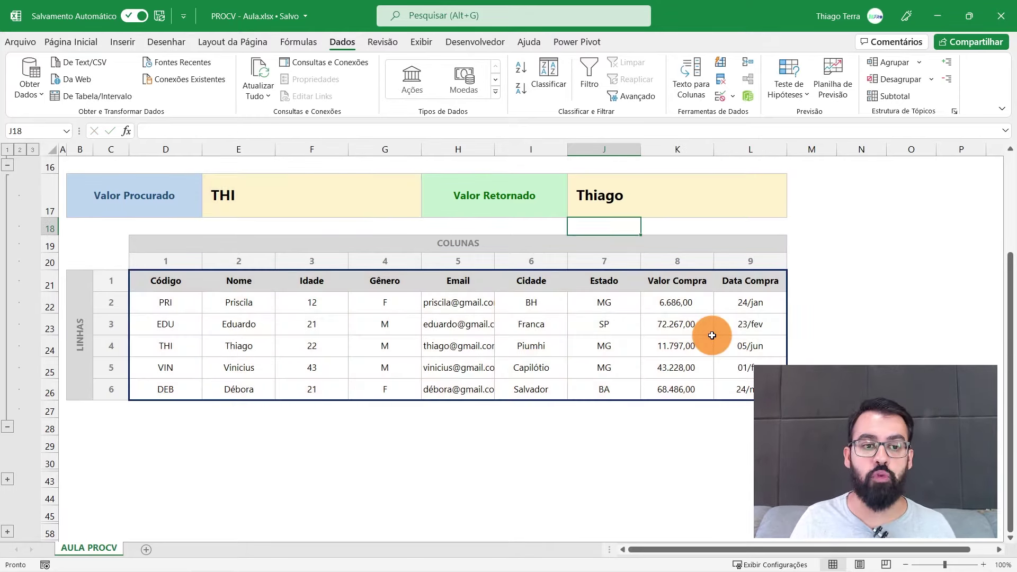
# - Change the J17 formula's column index from 2 to 6 so it returns Piumhi
pyautogui.moveTo(178, 345); pyautogui.dragTo(703, 343)
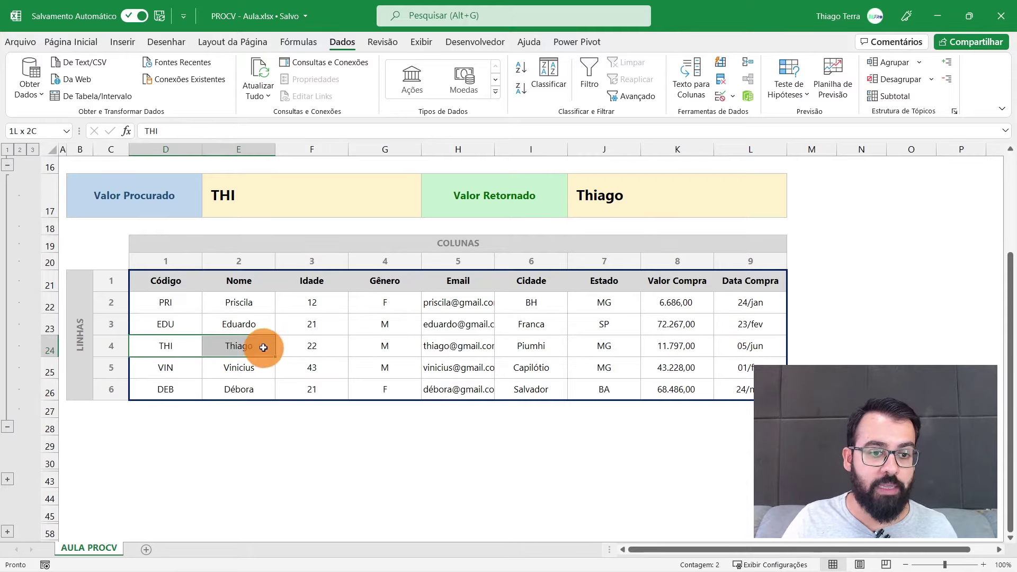
pyautogui.click(662, 196)
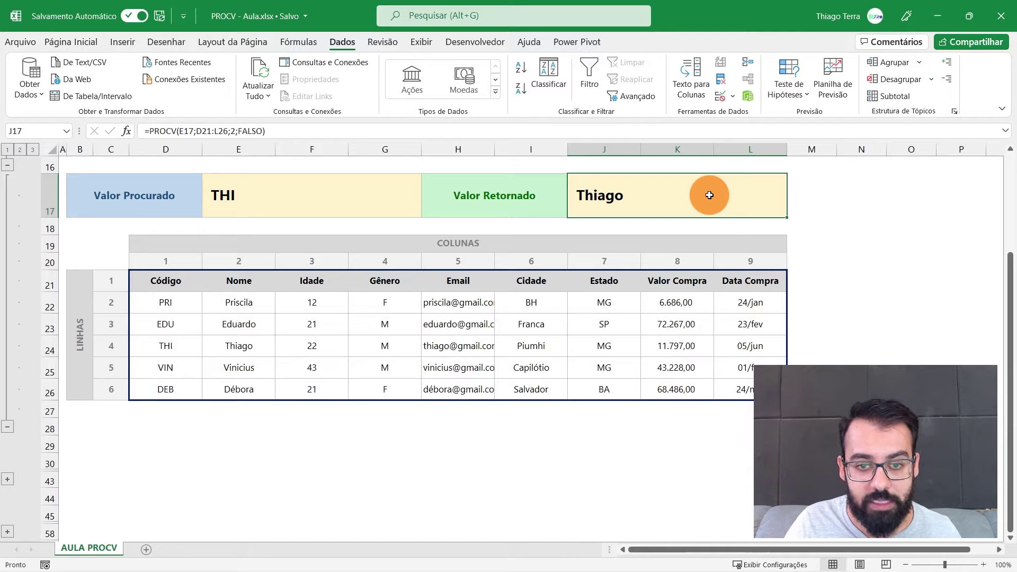
pyautogui.doubleClick(710, 195)
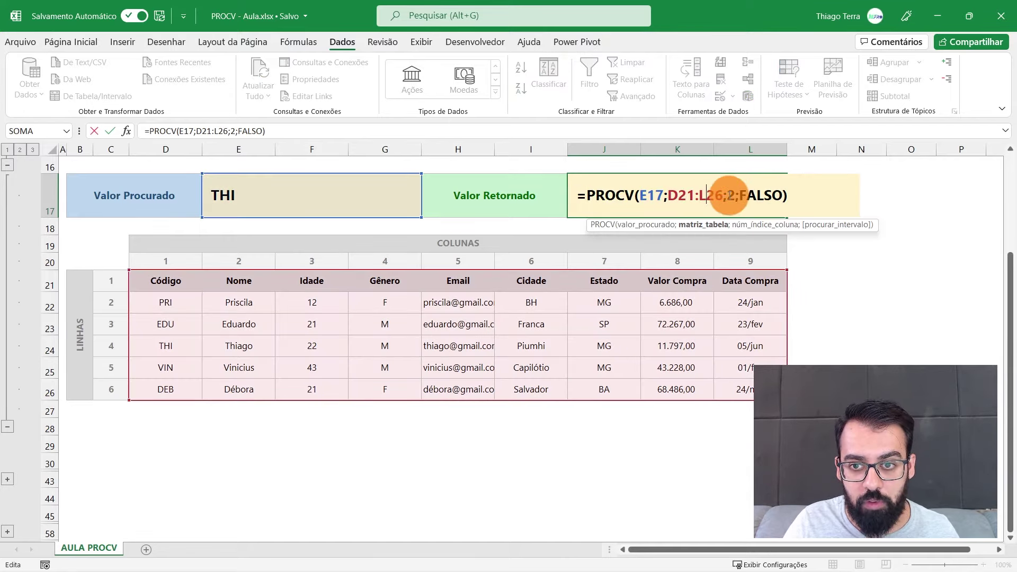
pyautogui.doubleClick(731, 195)
pyautogui.write('6')
pyautogui.press('Return')
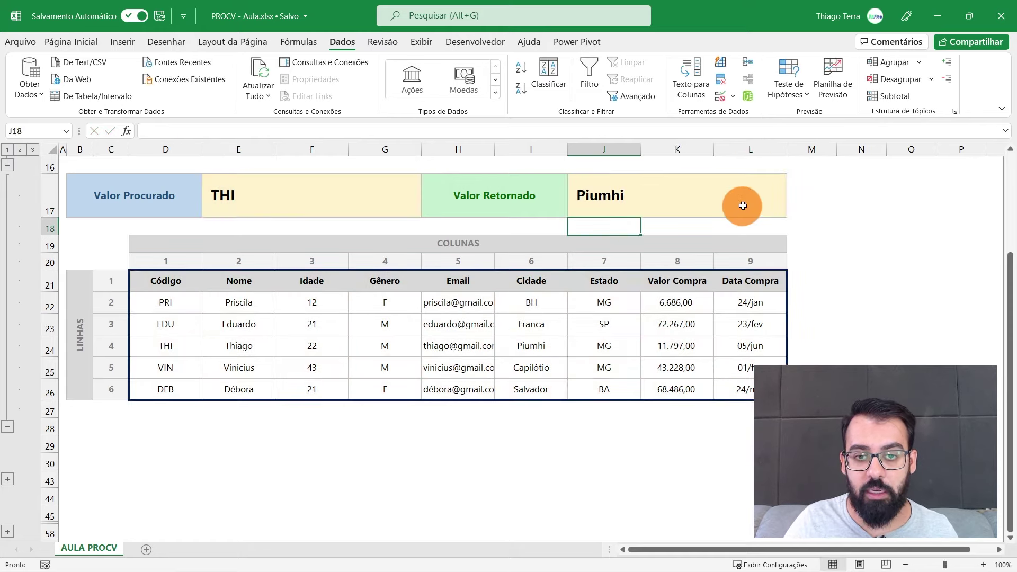
# - Check J17's Piumhi result against the THI record in row 24, leaving the formula unchanged
pyautogui.click(739, 206)
pyautogui.click(167, 345)
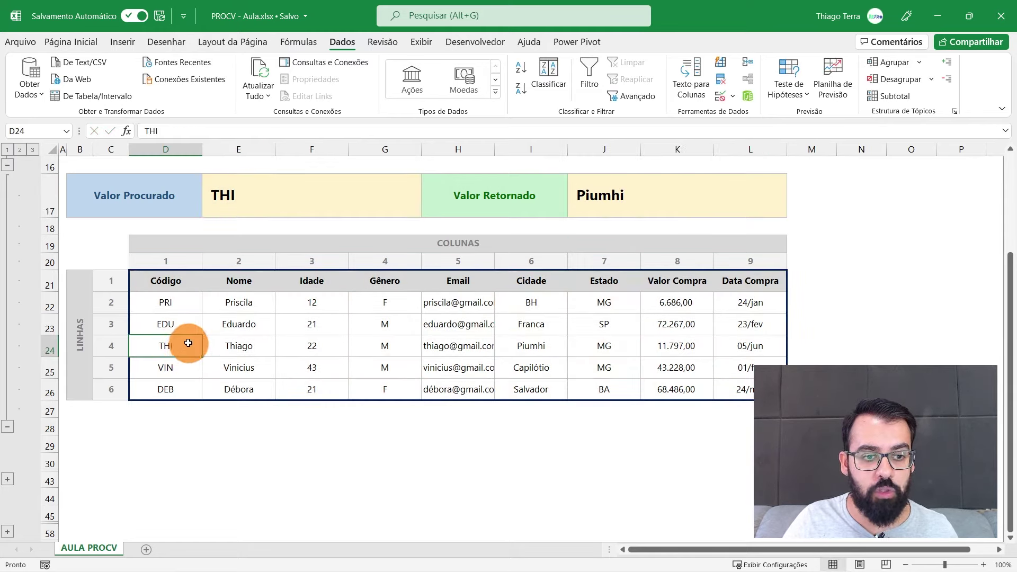
pyautogui.moveTo(189, 345); pyautogui.dragTo(768, 350)
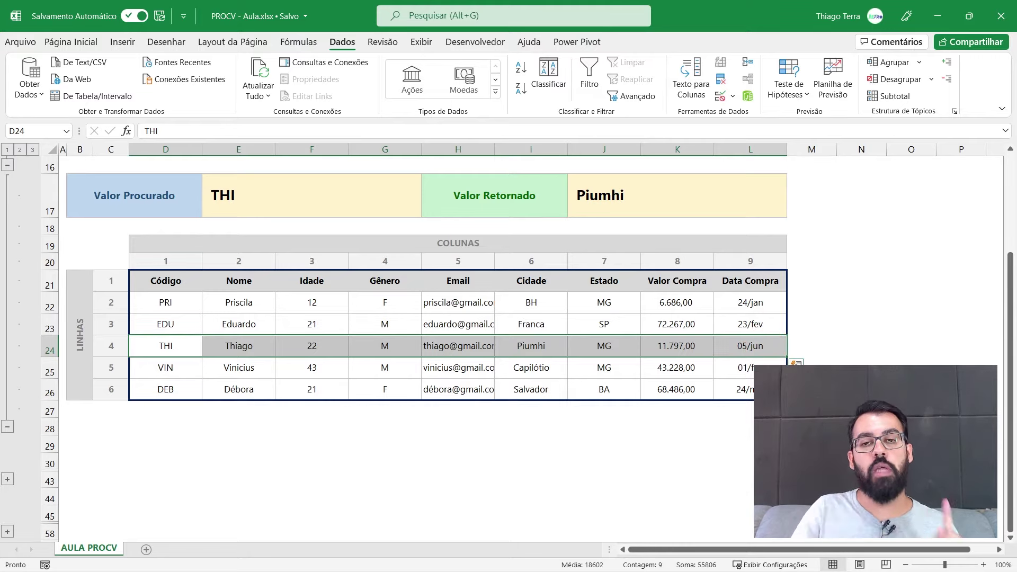
pyautogui.click(676, 199)
pyautogui.doubleClick(698, 197)
pyautogui.doubleClick(731, 196)
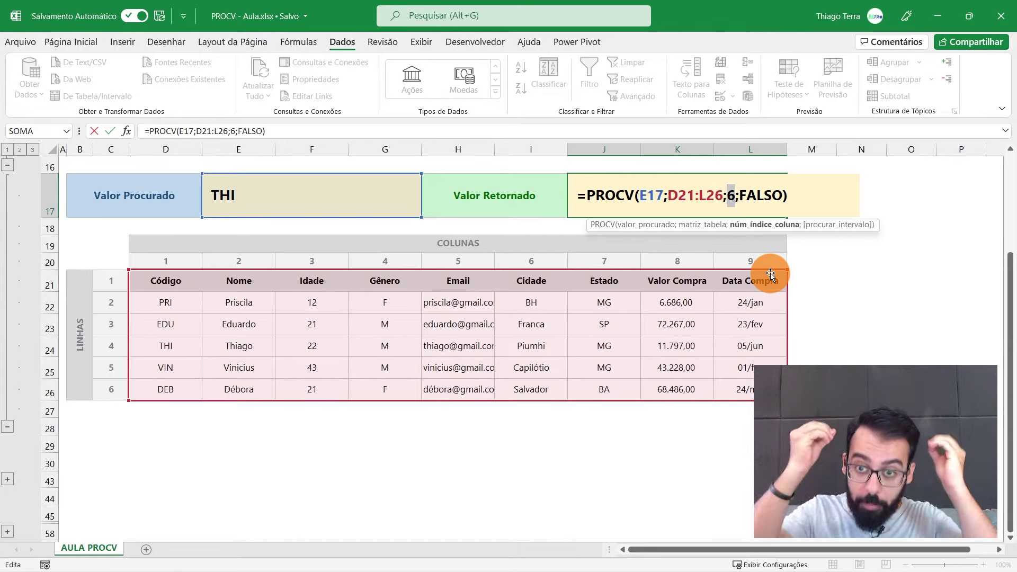
pyautogui.press('Return')
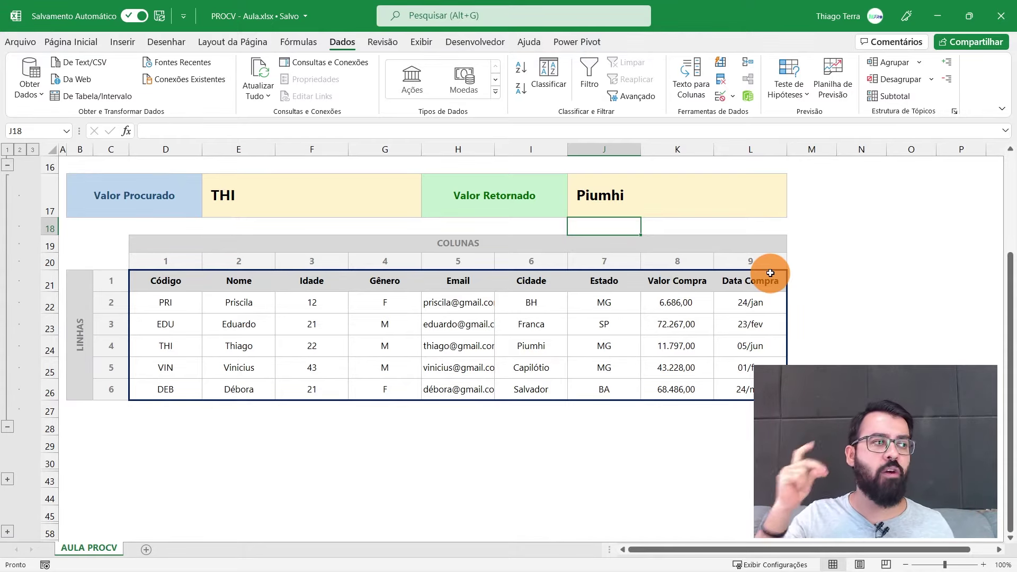
pyautogui.scroll(-2, 404, 329)
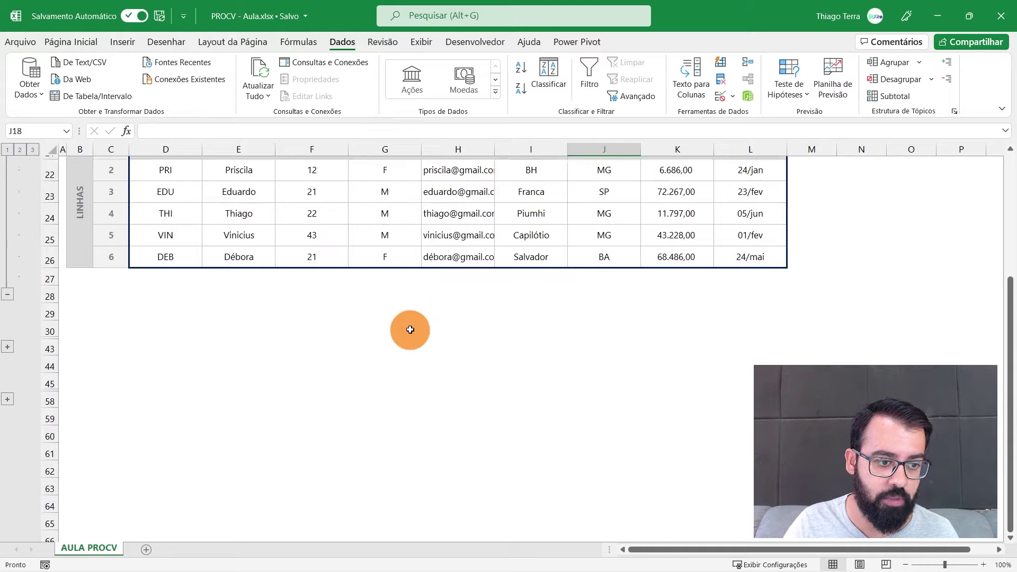
# - Expand rows 31–42 and compare row 4's swapped code and name (D39:E39) with the first table's E24
pyautogui.click(8, 344)
pyautogui.scroll(-1, 9, 344)
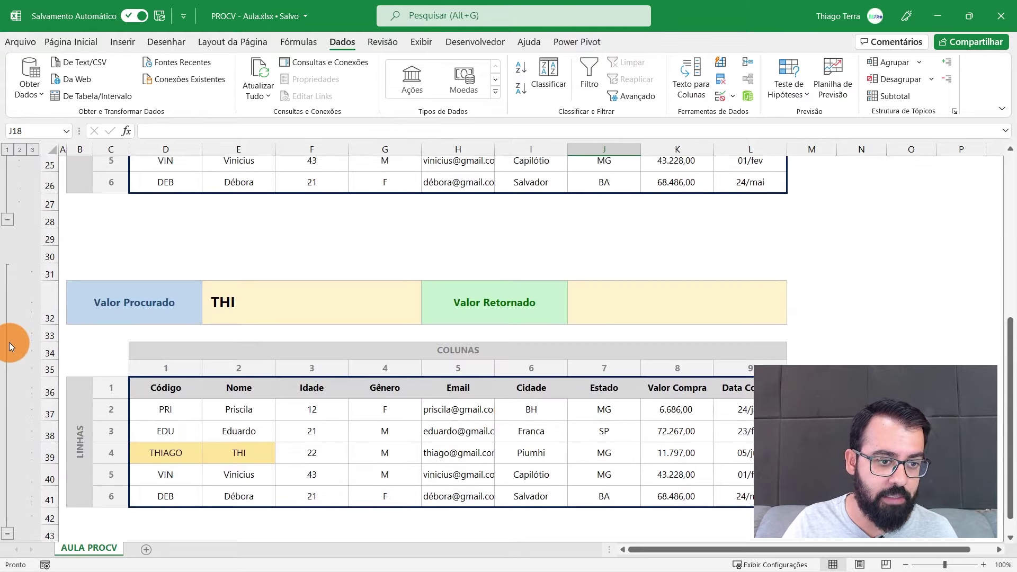
pyautogui.scroll(-1, 359, 332)
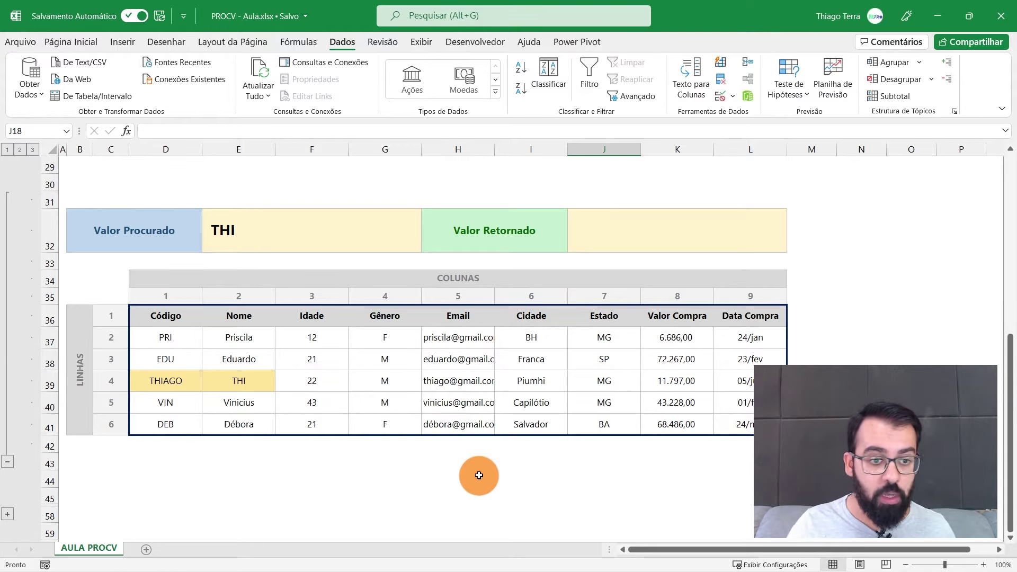
pyautogui.click(238, 380)
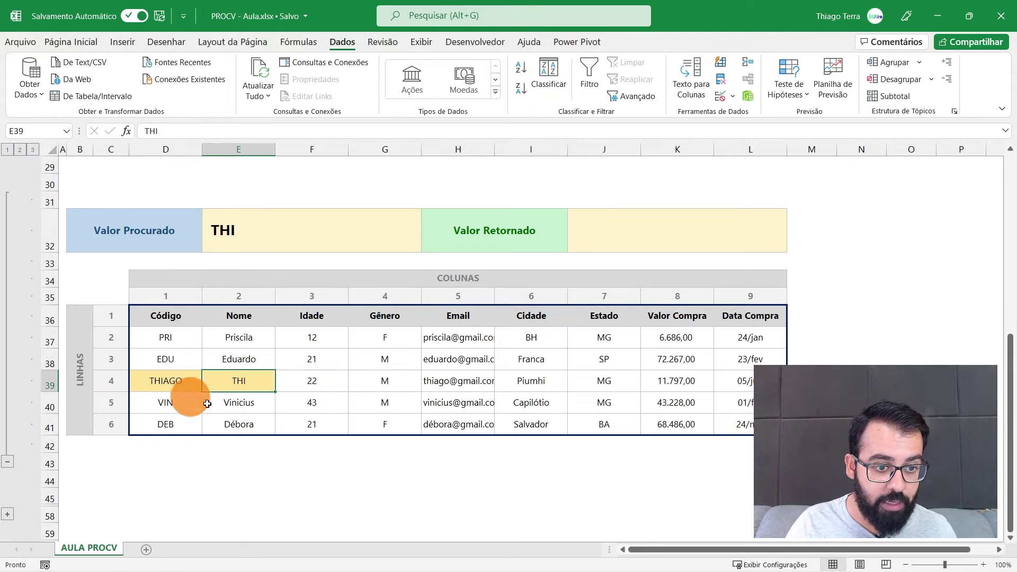
pyautogui.click(162, 380)
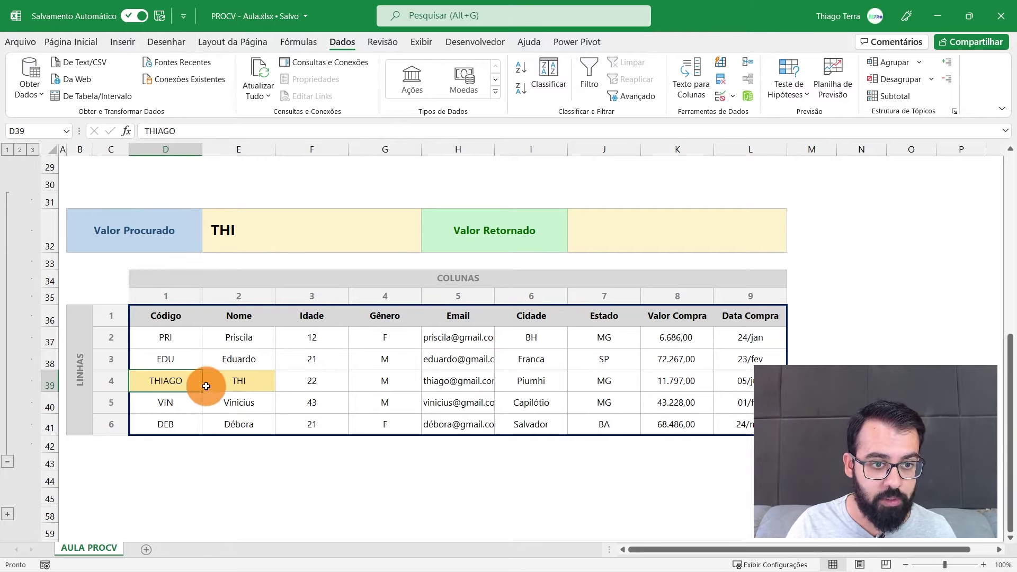
pyautogui.scroll(5, 206, 386)
pyautogui.click(230, 327)
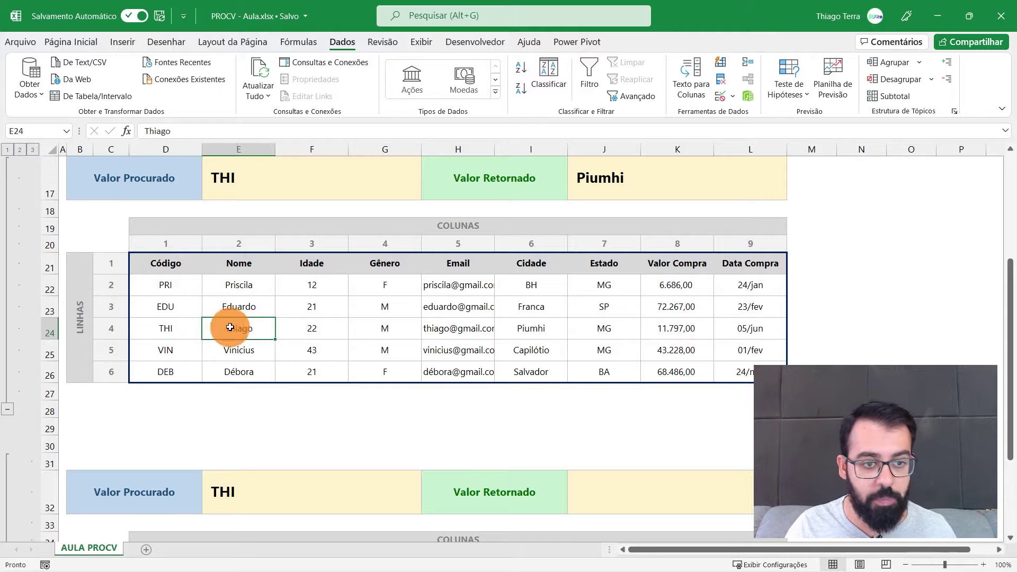
pyautogui.scroll(-4, 311, 379)
pyautogui.click(652, 228)
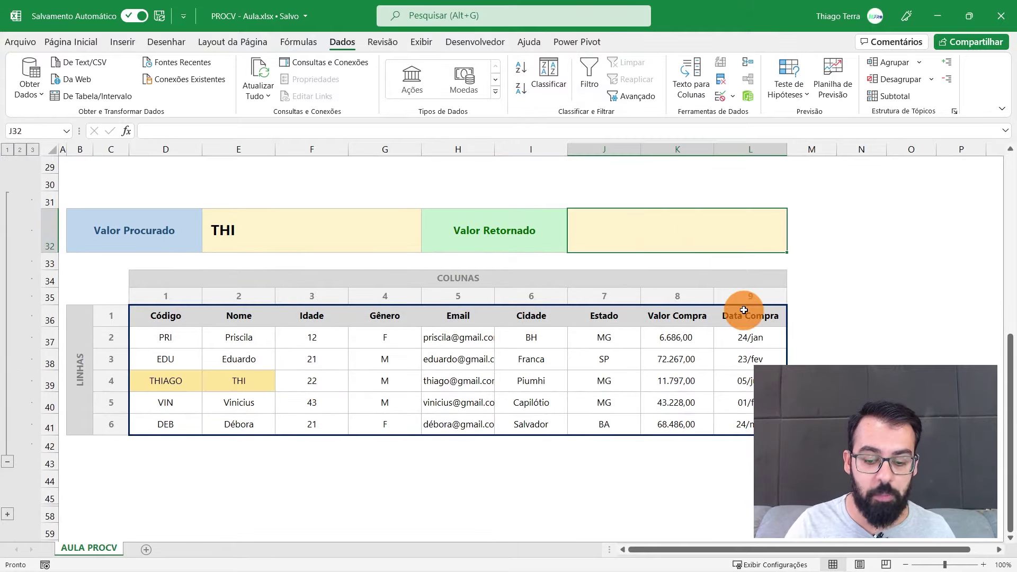
# - Enter =PROCV(E32;D36:L41;6;FALSO) in J32, which returns #N/D for THI
pyautogui.write('=')
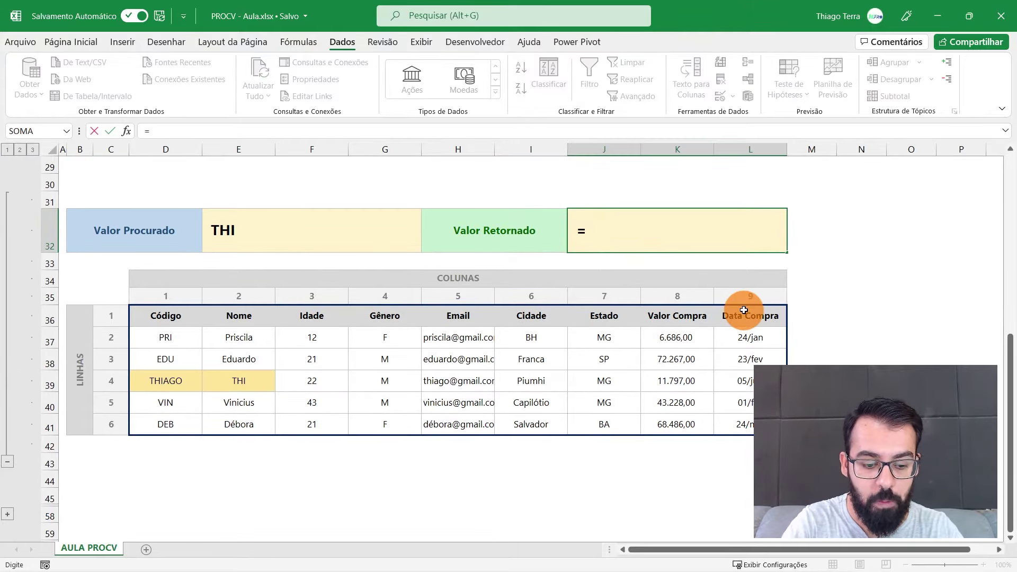
pyautogui.write('PROCV(')
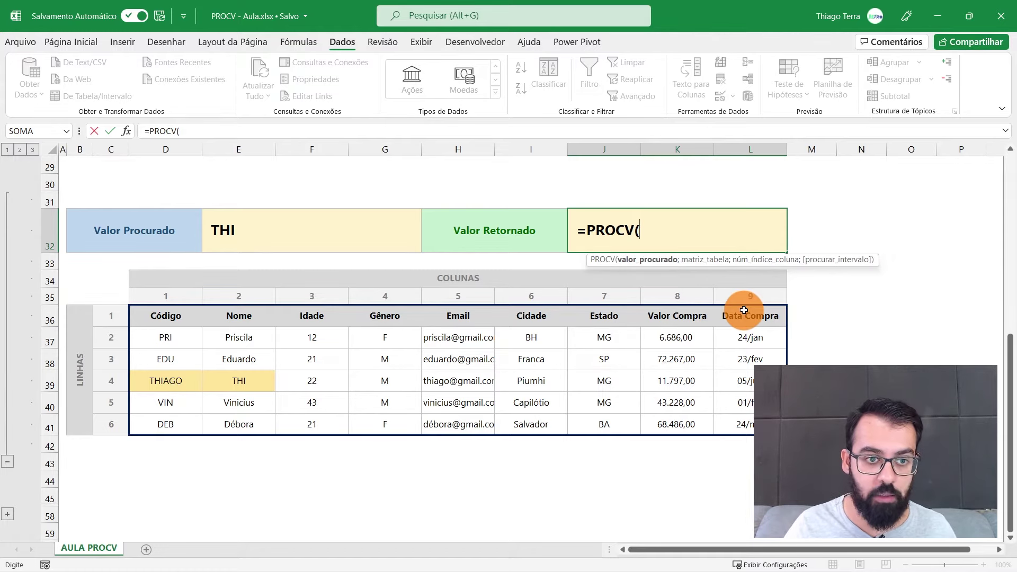
pyautogui.click(312, 217)
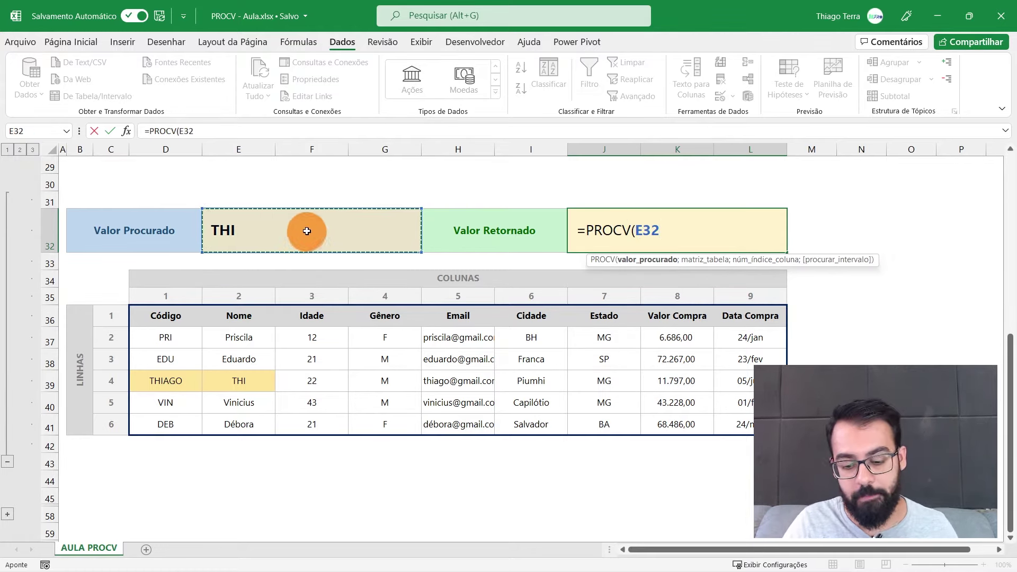
pyautogui.write(';')
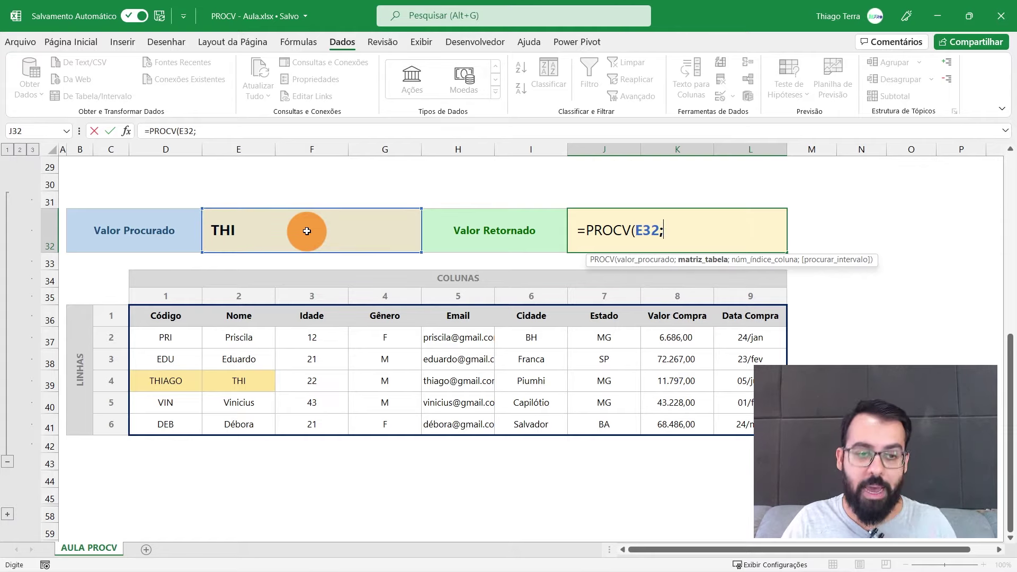
pyautogui.moveTo(165, 316); pyautogui.dragTo(751, 424)
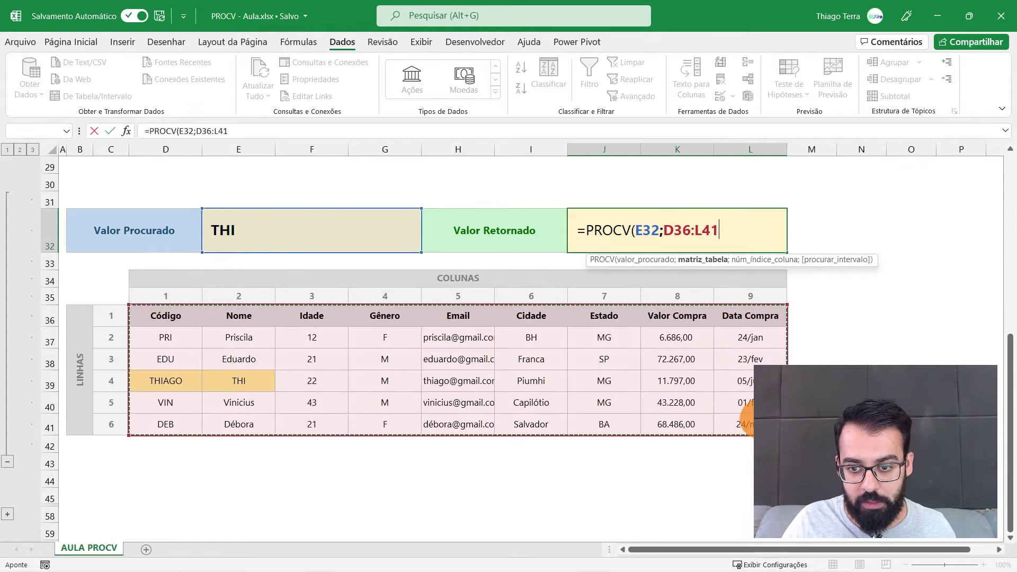
pyautogui.write(';')
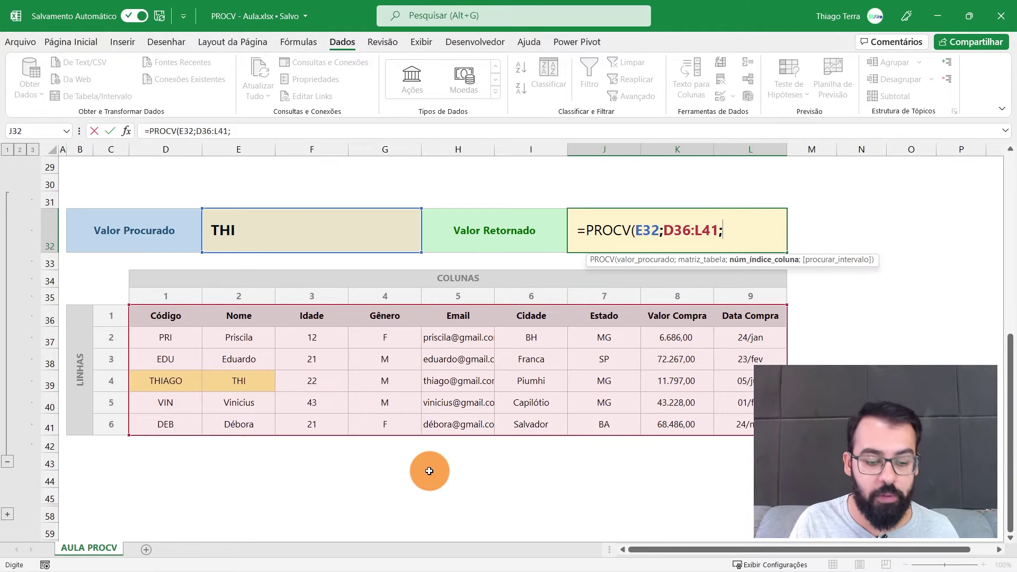
pyautogui.write('6')
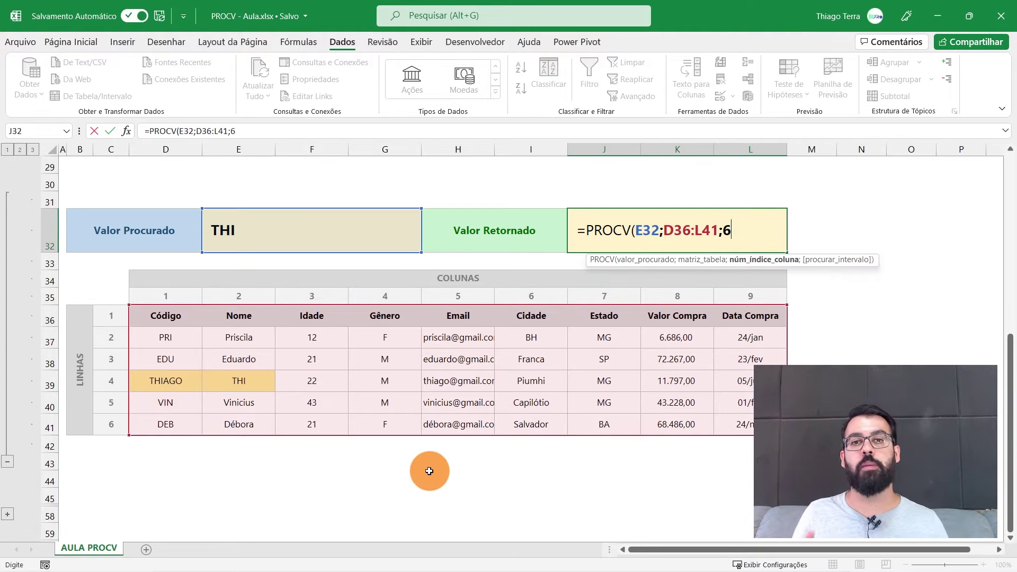
pyautogui.write(';')
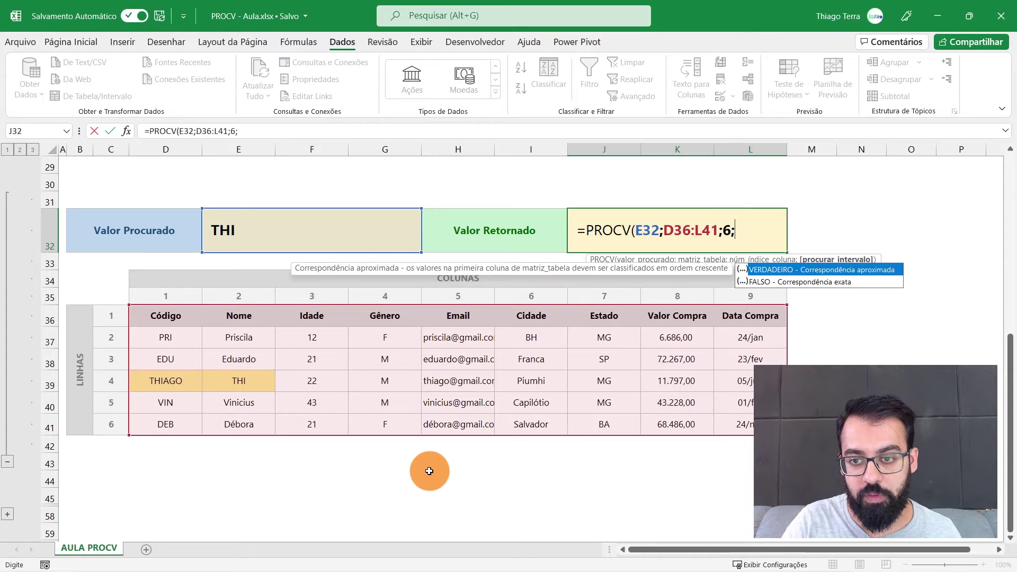
pyautogui.doubleClick(802, 281)
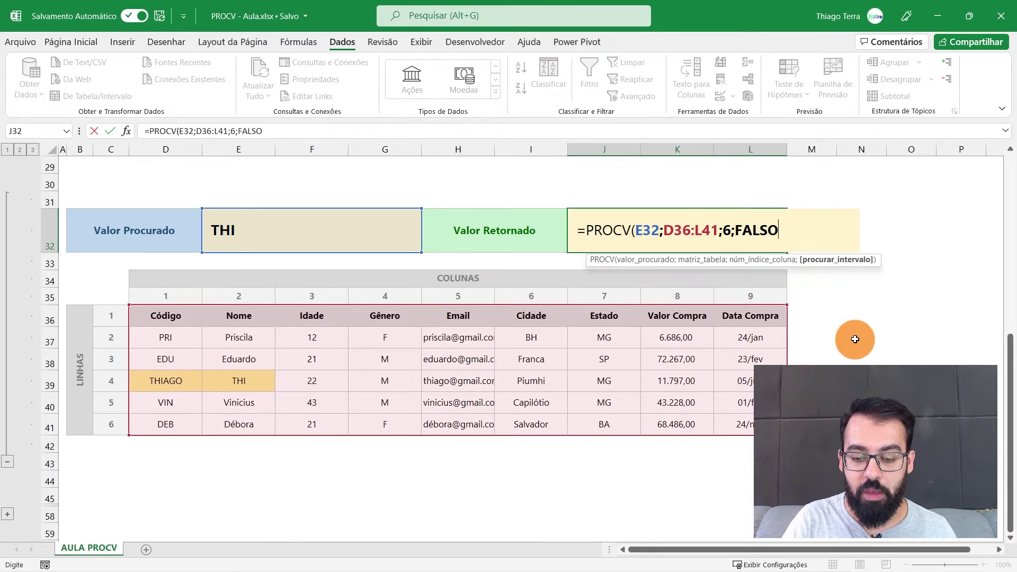
pyautogui.write(')')
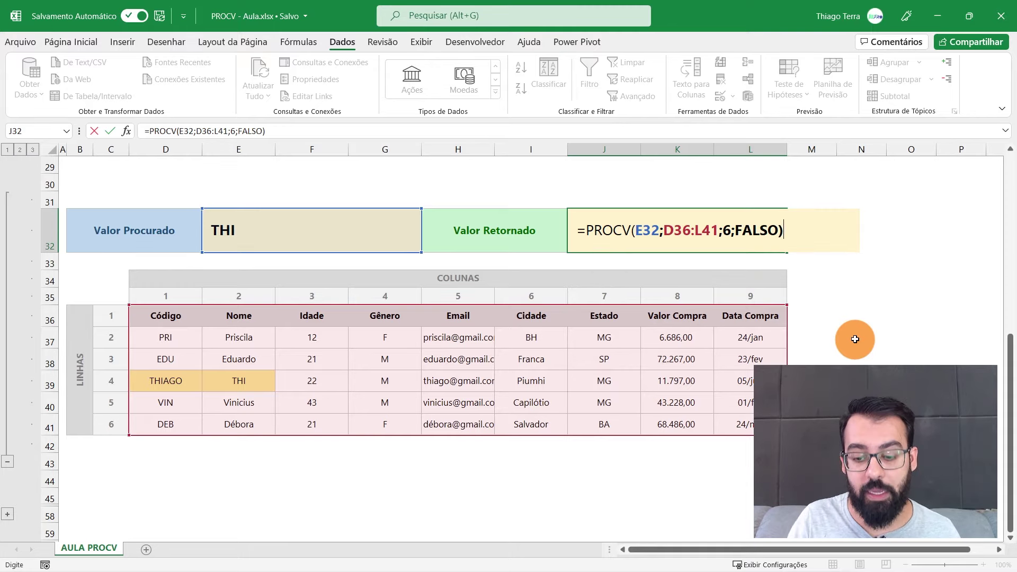
pyautogui.press('Return')
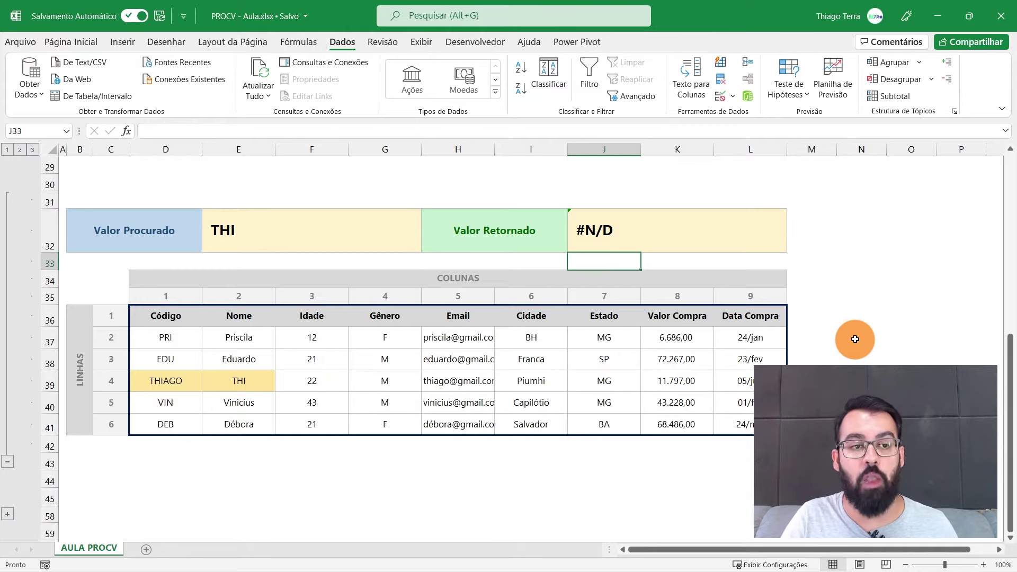
pyautogui.click(276, 226)
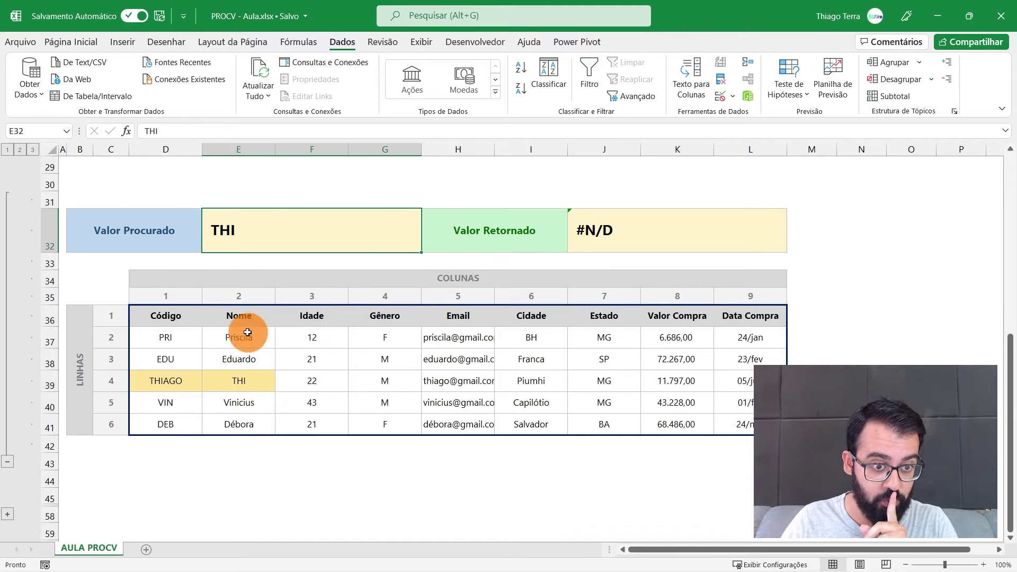
# - Circle the Código column, THI and column number 2 in red ink, then erase the marks
pyautogui.click(166, 41)
pyautogui.moveTo(129, 290); pyautogui.dragTo(125, 349)
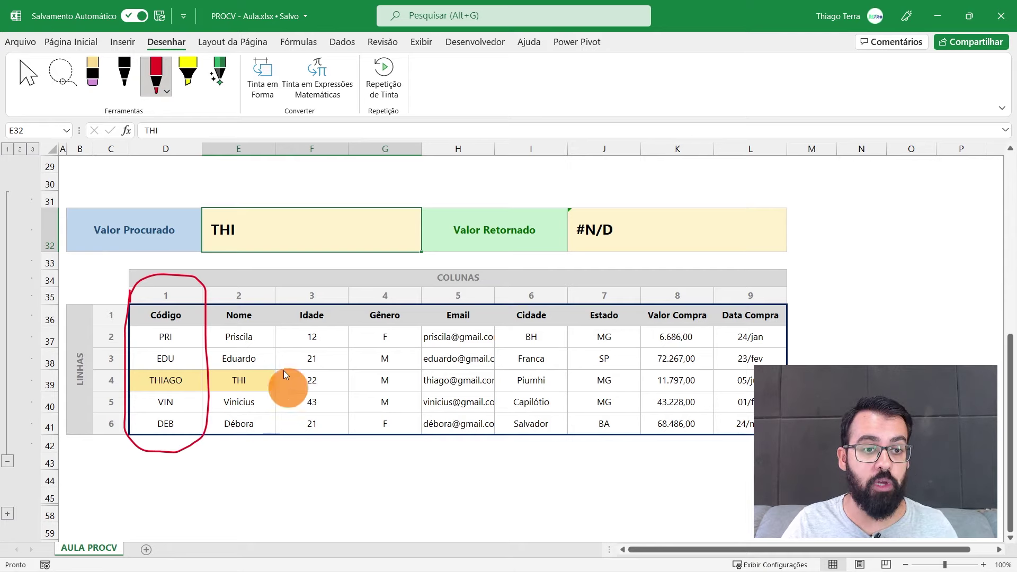
pyautogui.moveTo(218, 245)
pyautogui.mouseDown()
pyautogui.moveTo(243, 199)
pyautogui.moveTo(206, 244)
pyautogui.mouseUp()
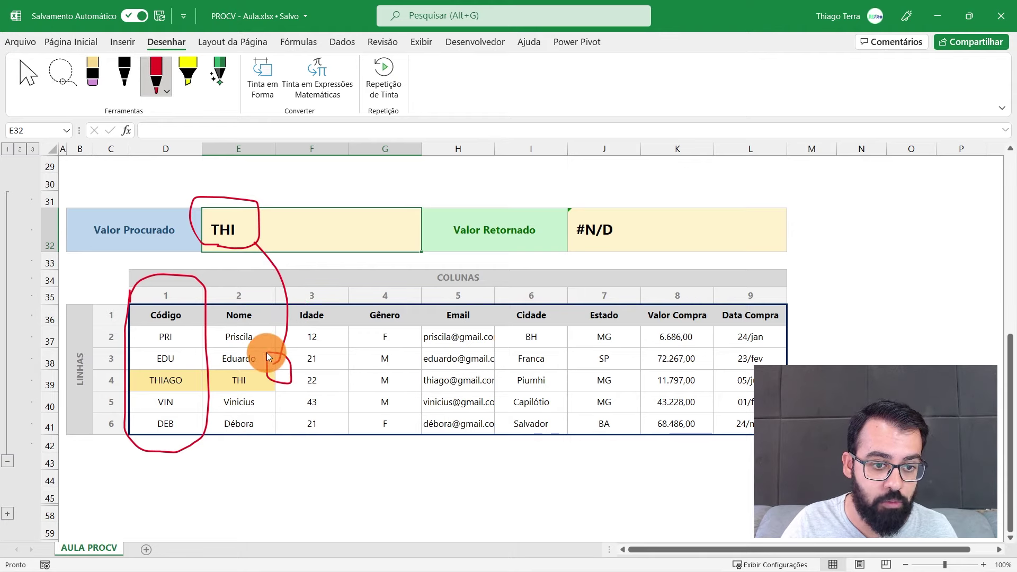
pyautogui.moveTo(245, 309); pyautogui.dragTo(240, 307)
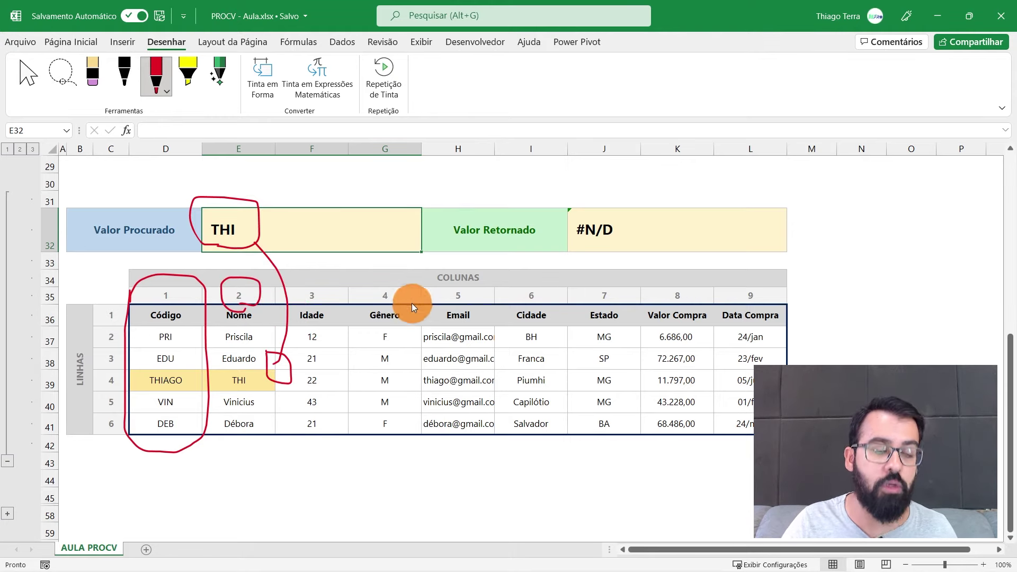
pyautogui.click(92, 75)
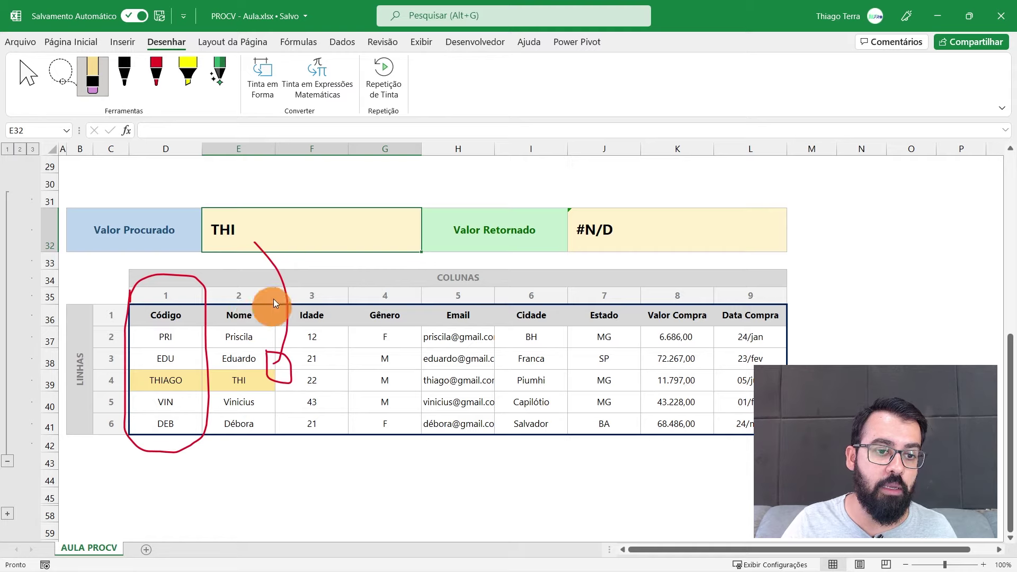
pyautogui.moveTo(273, 299); pyautogui.dragTo(176, 316)
pyautogui.press('Escape')
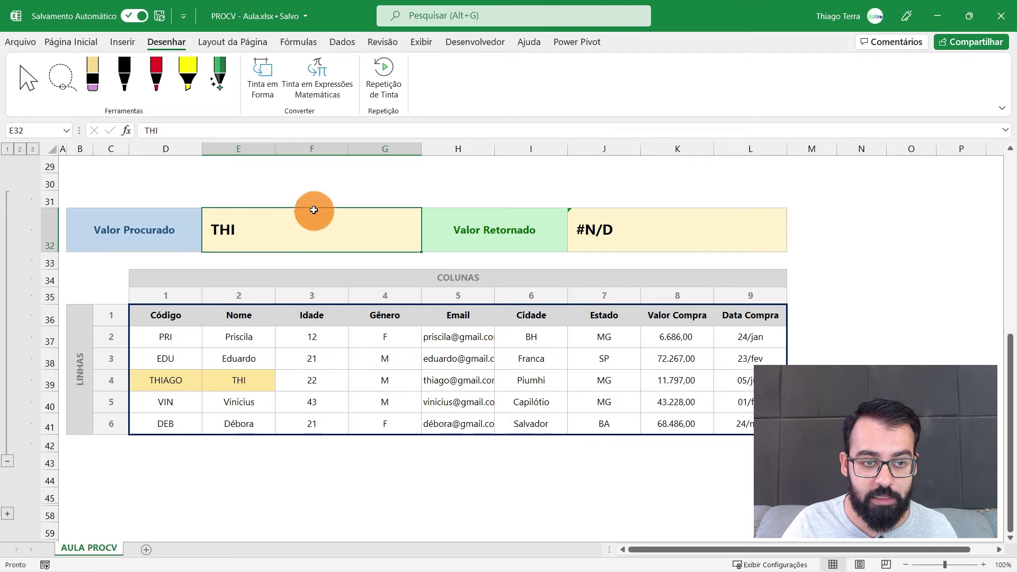
# - Look up DEB in E32, returning Salvador, and highlight the codes in the Código column
pyautogui.write('DEB')
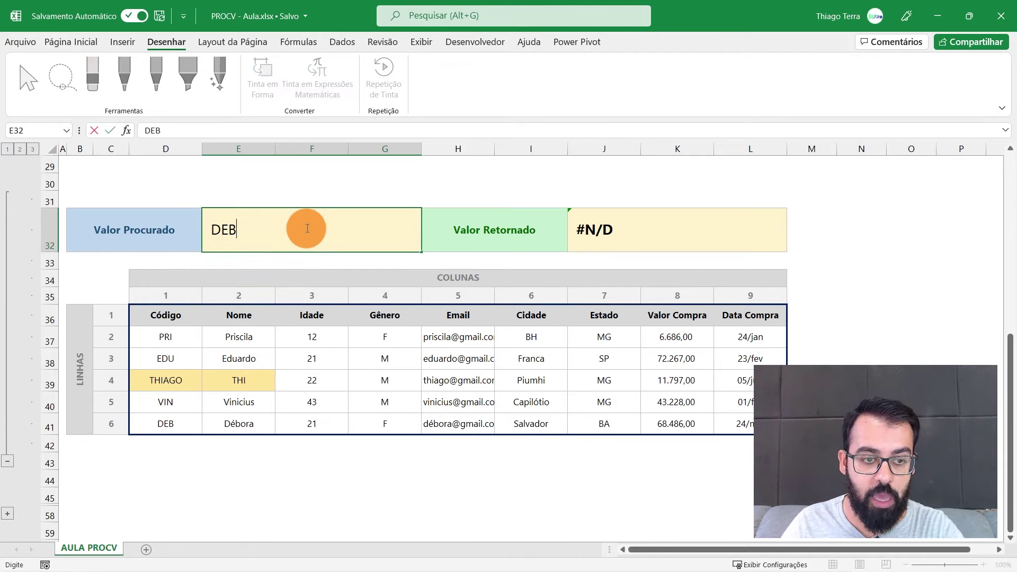
pyautogui.press('Return')
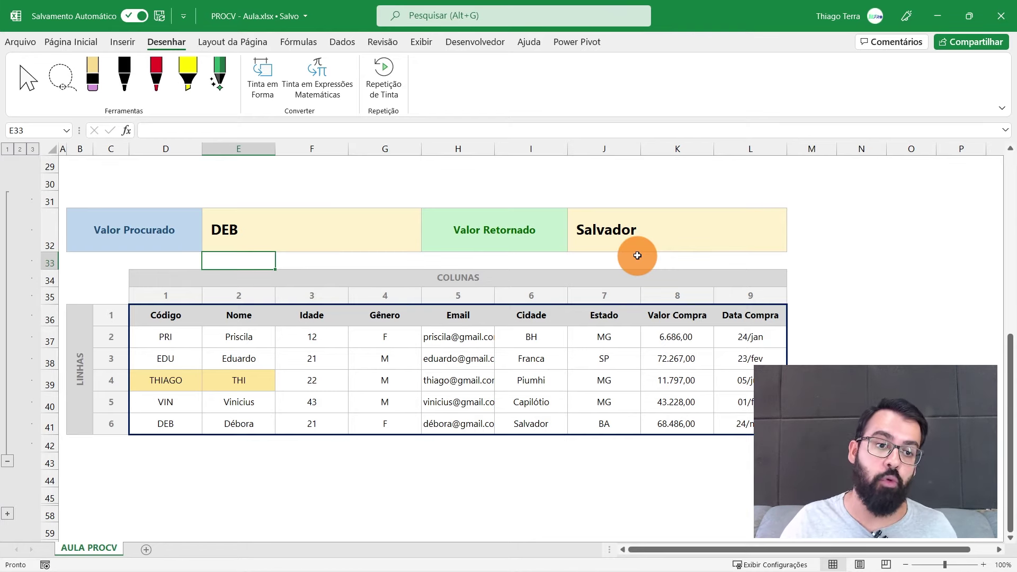
pyautogui.moveTo(172, 317); pyautogui.dragTo(188, 407)
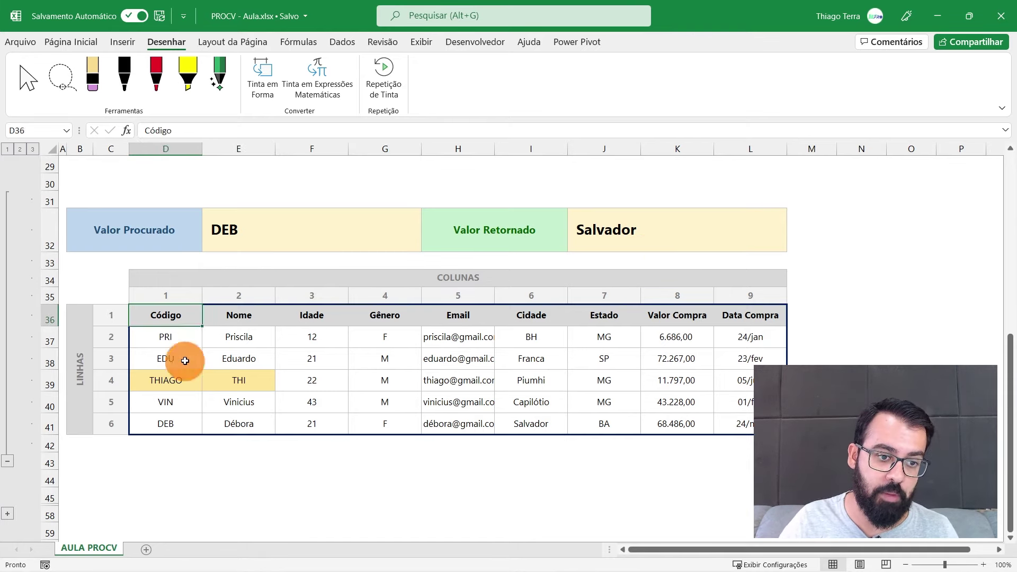
# - Recode table row 4 with code THI and the customer's proper-case name
pyautogui.click(221, 387)
pyautogui.write('tHIAGO')
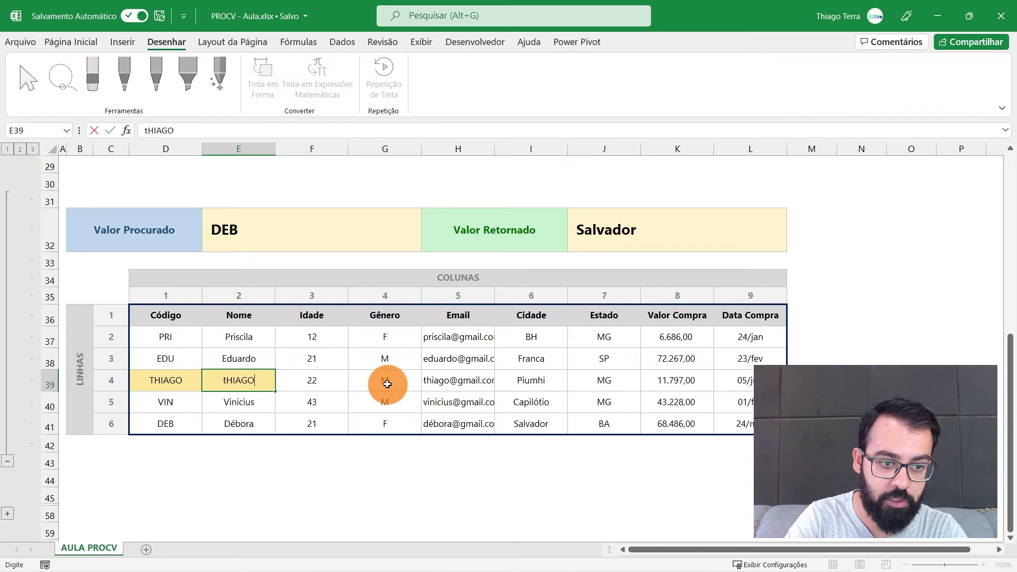
pyautogui.press('BackSpace')
pyautogui.press('BackSpace')
pyautogui.press('capslock')
pyautogui.write('Thiago')
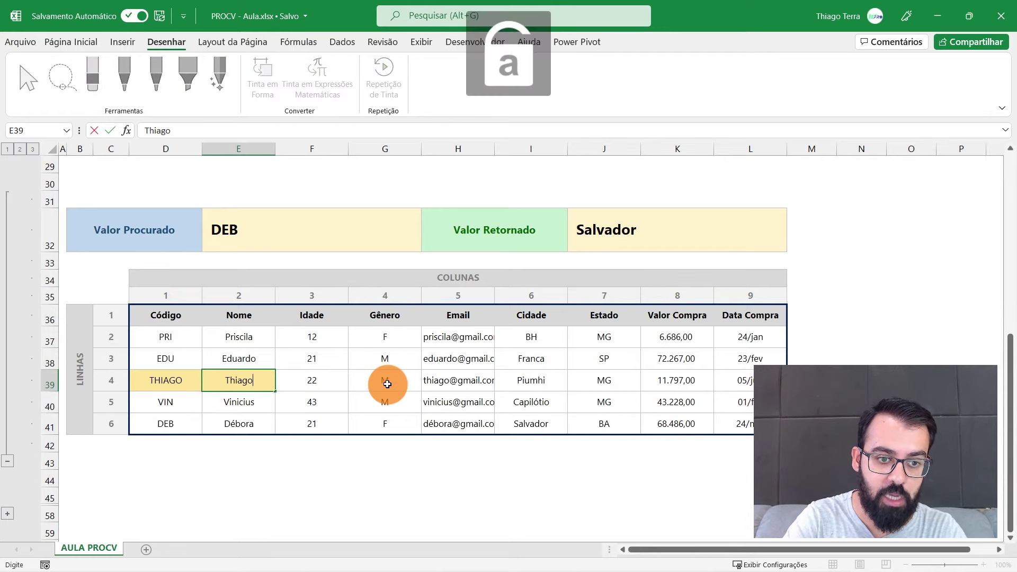
pyautogui.press('Left')
pyautogui.write('H')
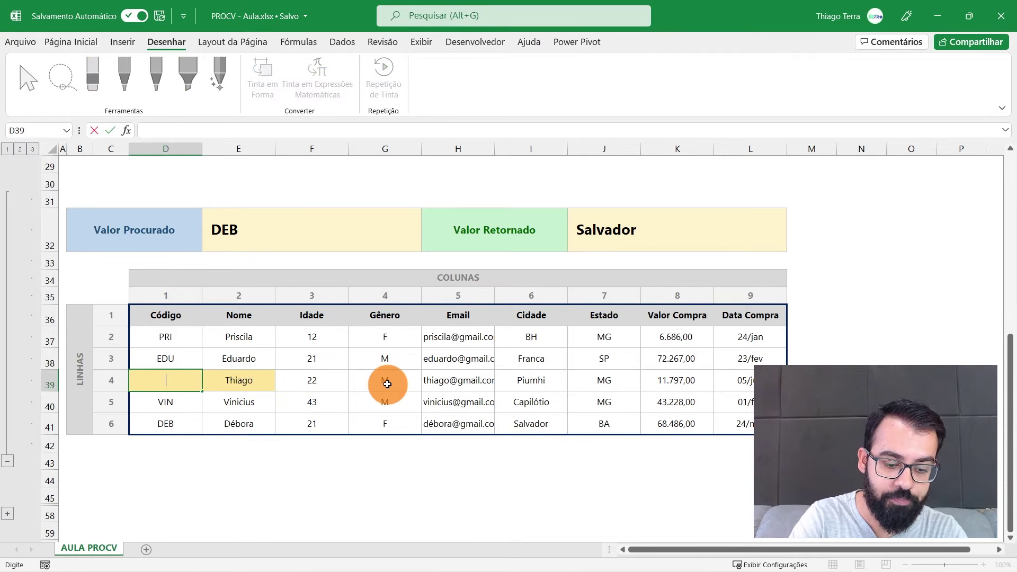
pyautogui.write('I')
# - Enter THI in E32 so the lookup returns Piumhi
pyautogui.click(343, 230)
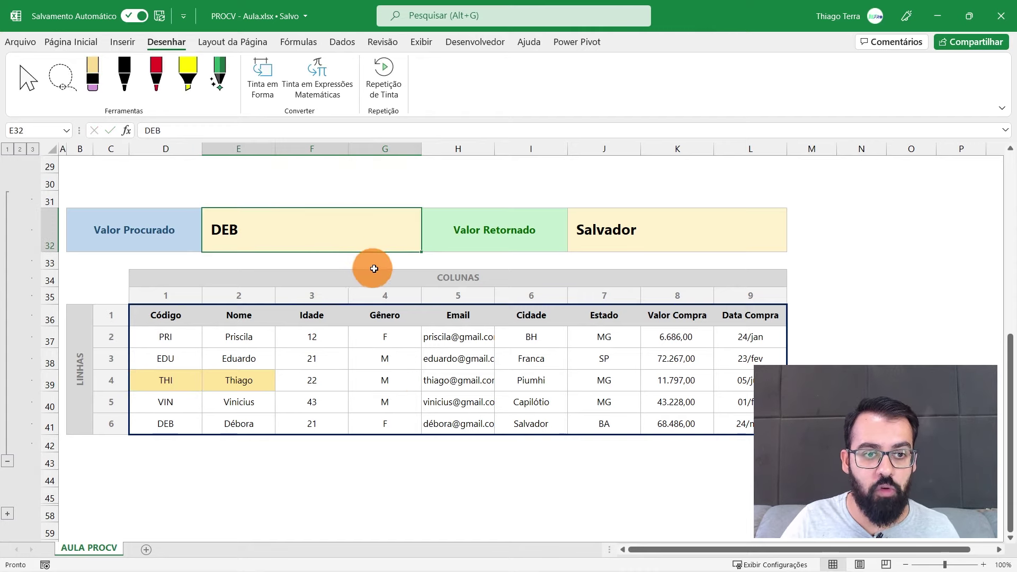
pyautogui.press('capslock')
pyautogui.write('THI')
pyautogui.press('Return')
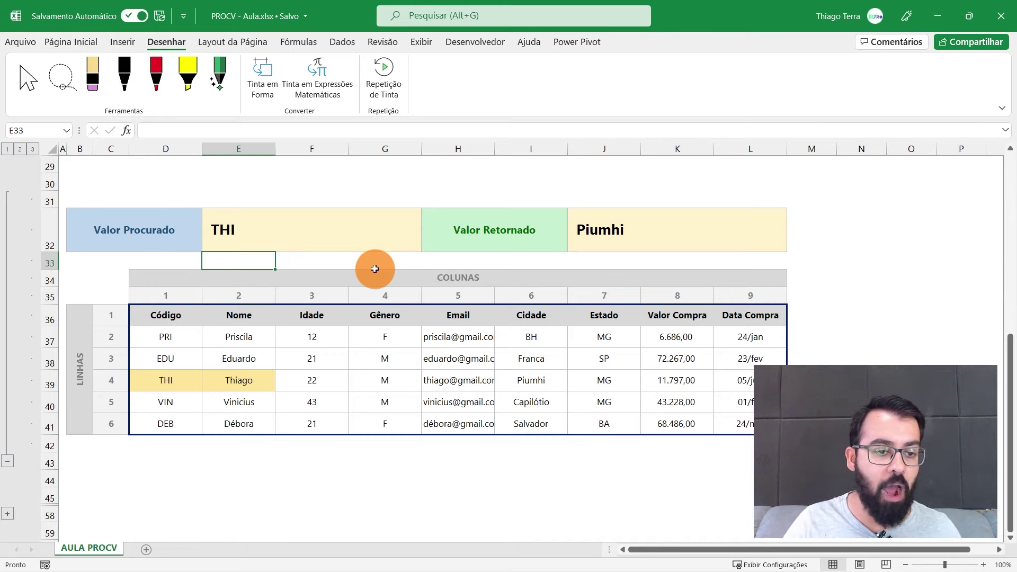
pyautogui.scroll(-2, 383, 291)
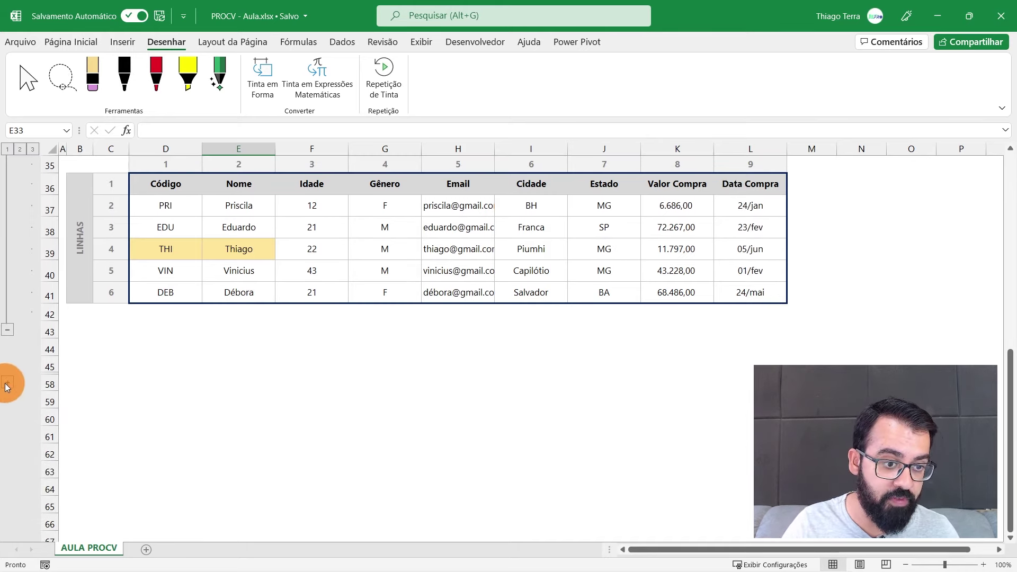
# - Expand rows 46–57, clear J47, and highlight the duplicate THI rows 54 and 56
pyautogui.click(7, 387)
pyautogui.scroll(-2, 211, 386)
pyautogui.click(651, 295)
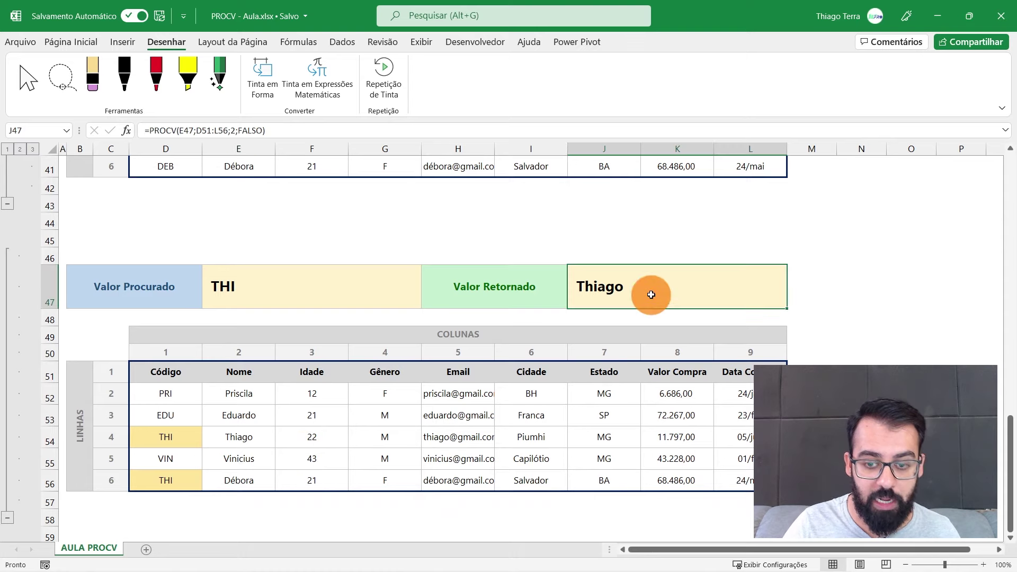
pyautogui.press('Delete')
pyautogui.moveTo(188, 435); pyautogui.dragTo(716, 439)
pyautogui.moveTo(180, 474); pyautogui.dragTo(717, 483)
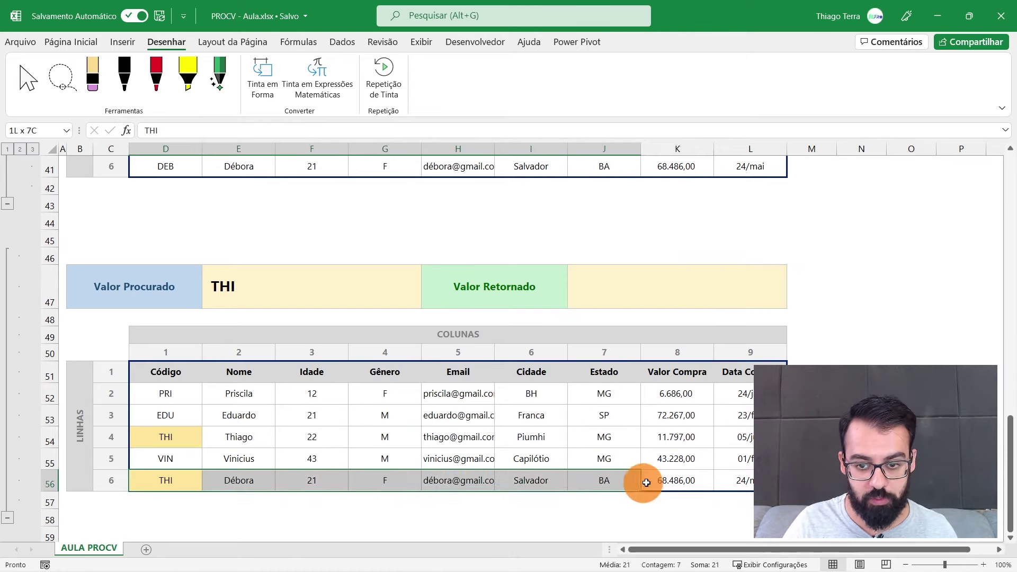